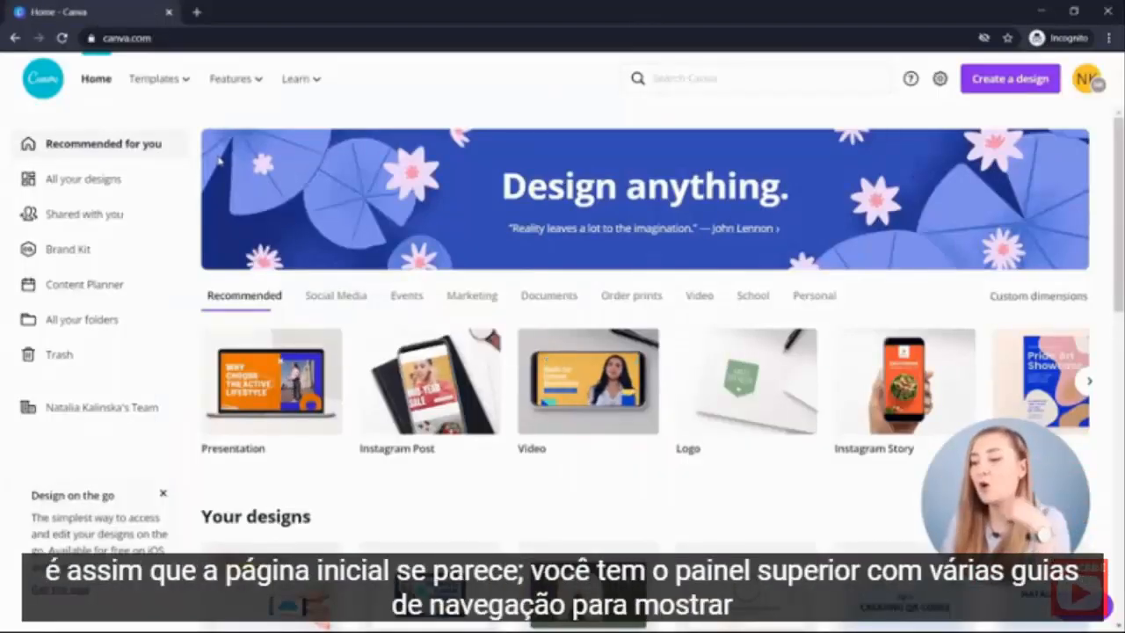
- Open the Brand Kit page to review the brand logos, colours and fonts, and return to the home page
{"action": "mouse_move", "coordinate": [208, 107]}
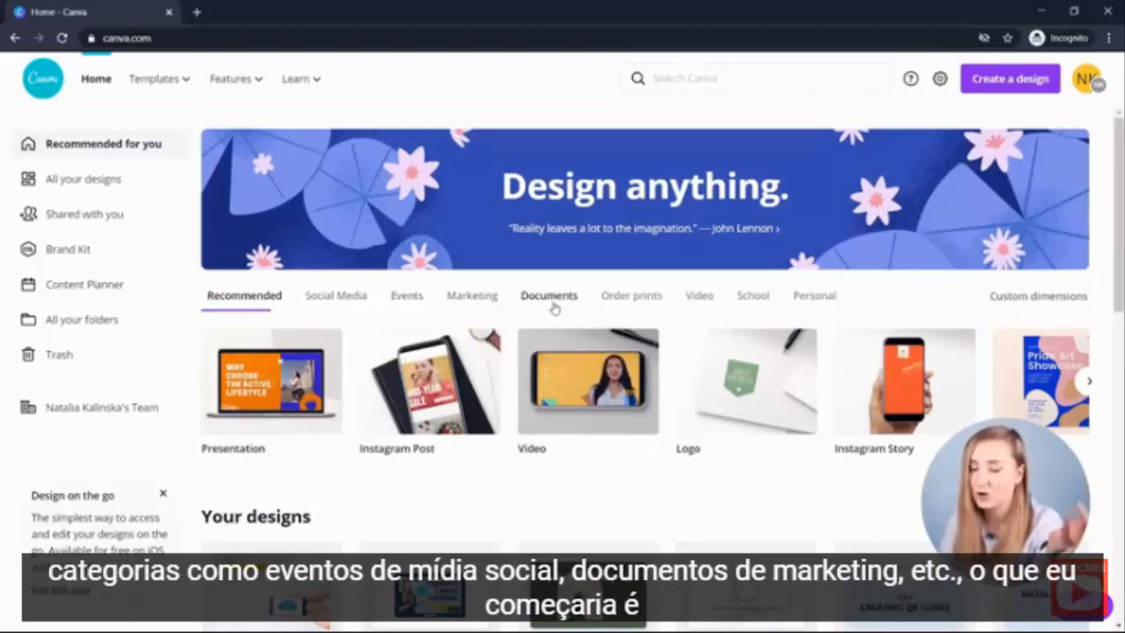
{"action": "left_click", "coordinate": [91, 253]}
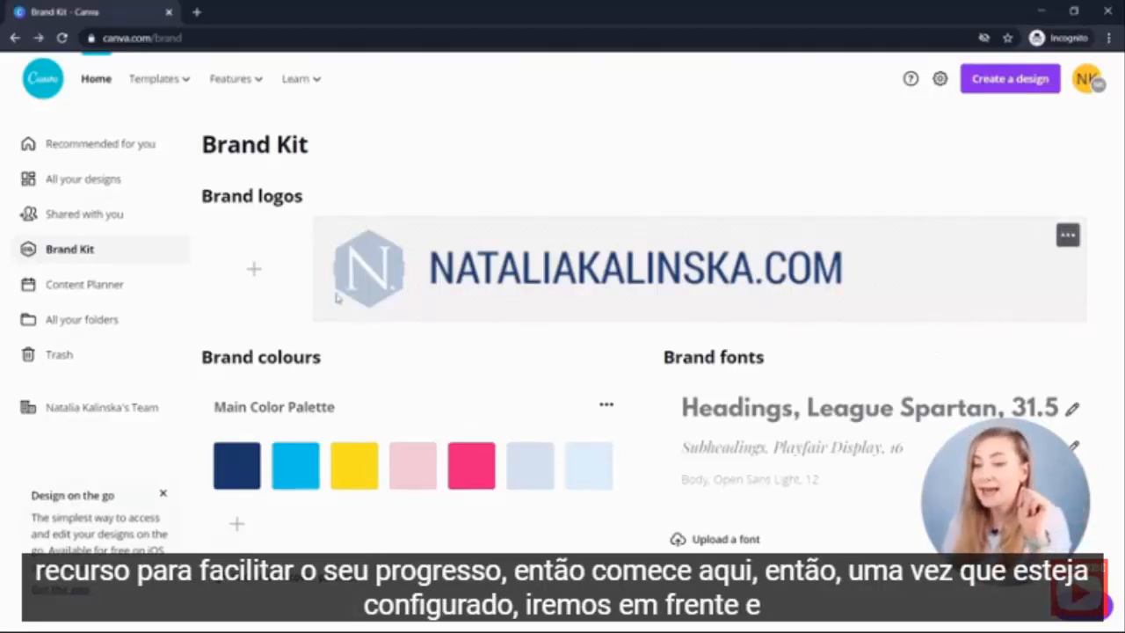
{"action": "left_click", "coordinate": [94, 80]}
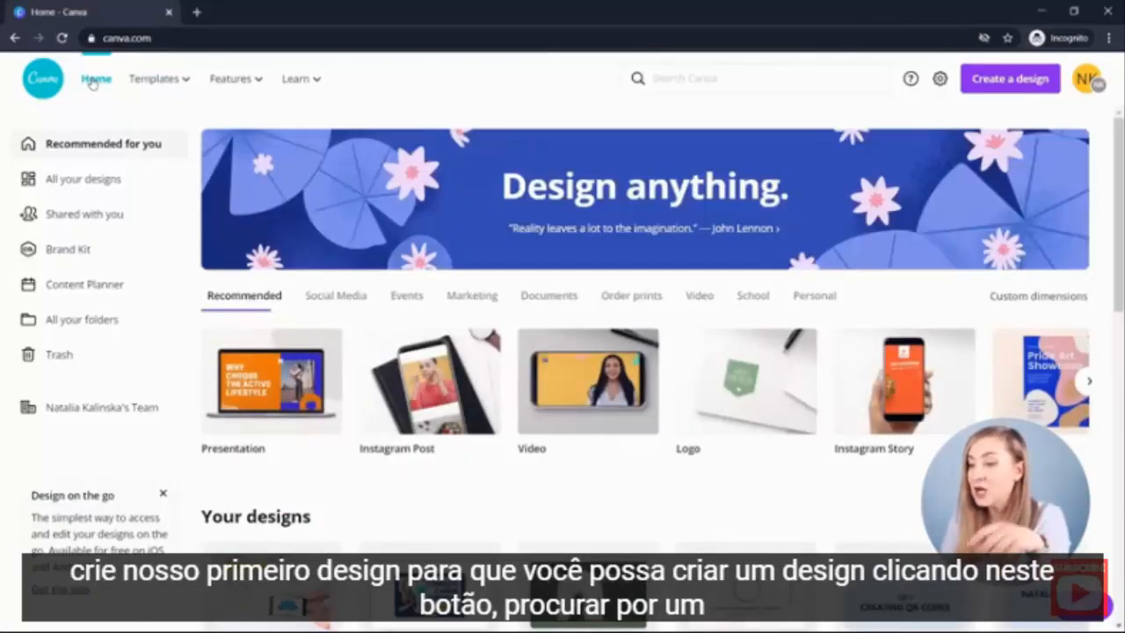
- Start a new design using the Instagram Post preset size
{"action": "mouse_move", "coordinate": [226, 78]}
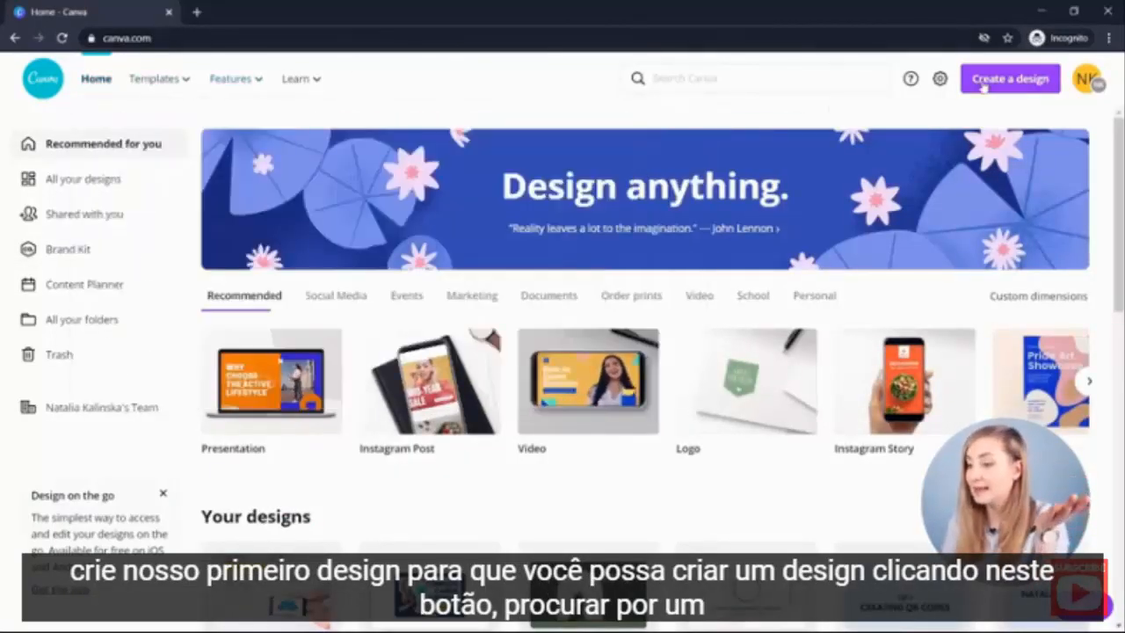
{"action": "left_click", "coordinate": [762, 79]}
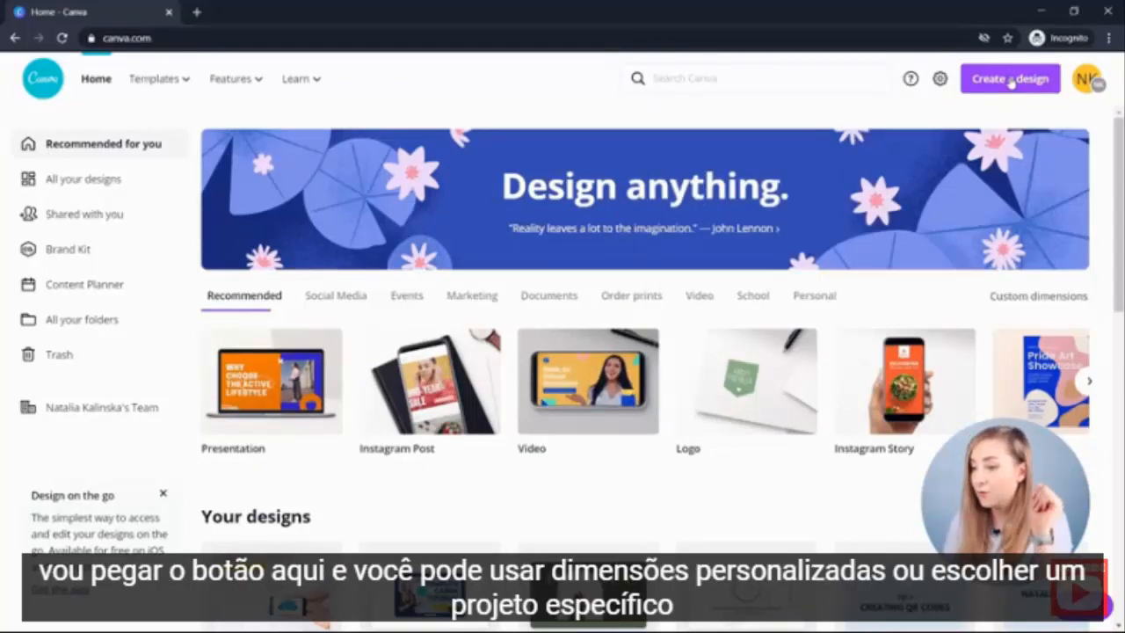
{"action": "left_click", "coordinate": [1010, 81]}
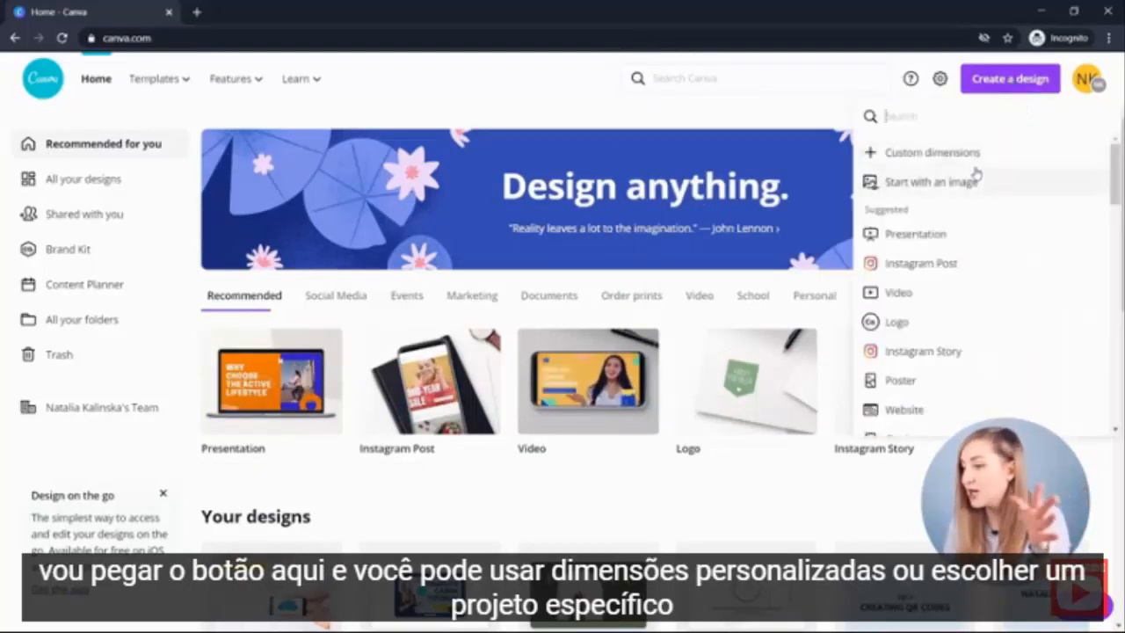
{"action": "left_click", "coordinate": [978, 264]}
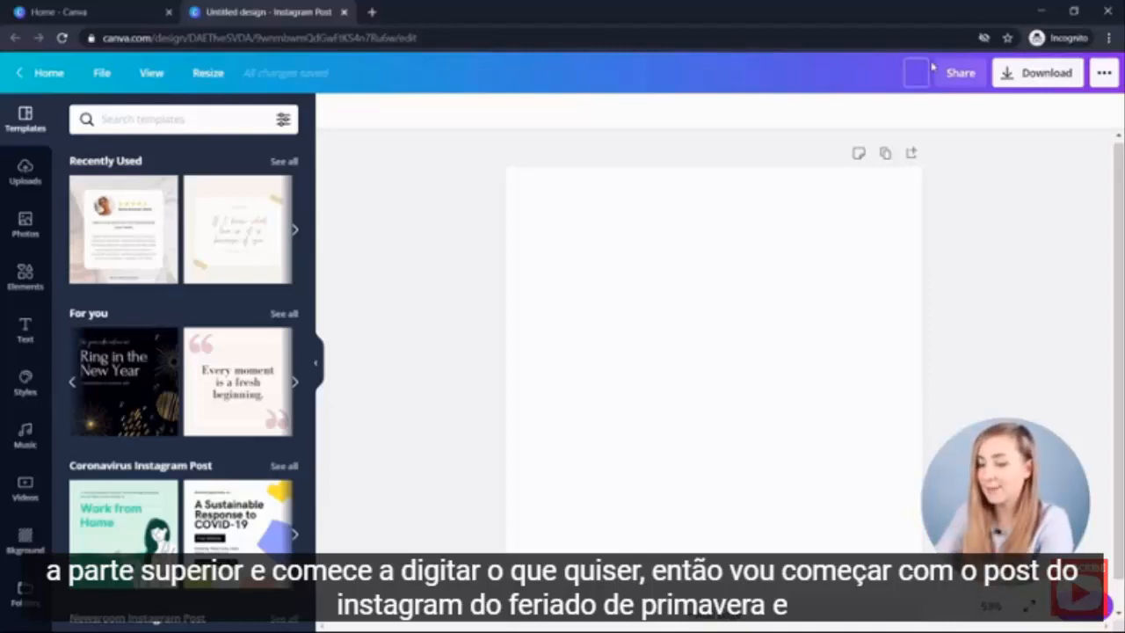
- Rename the design as Spring Break Instagram Post
{"action": "type", "text": "Sprin"}
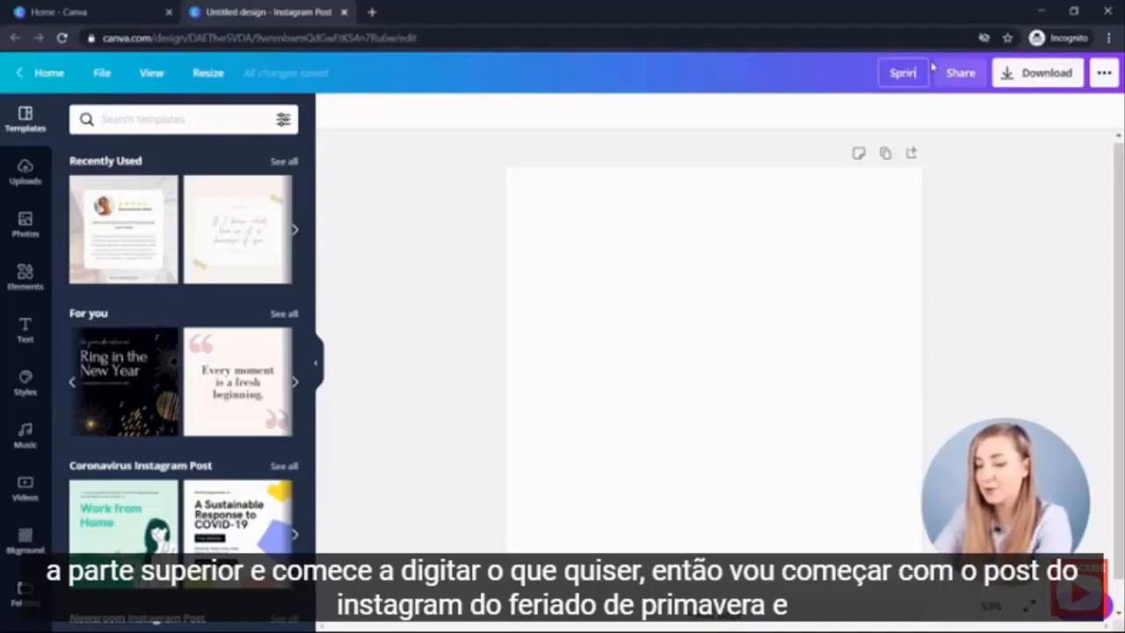
{"action": "type", "text": "g Hreak Instagr"}
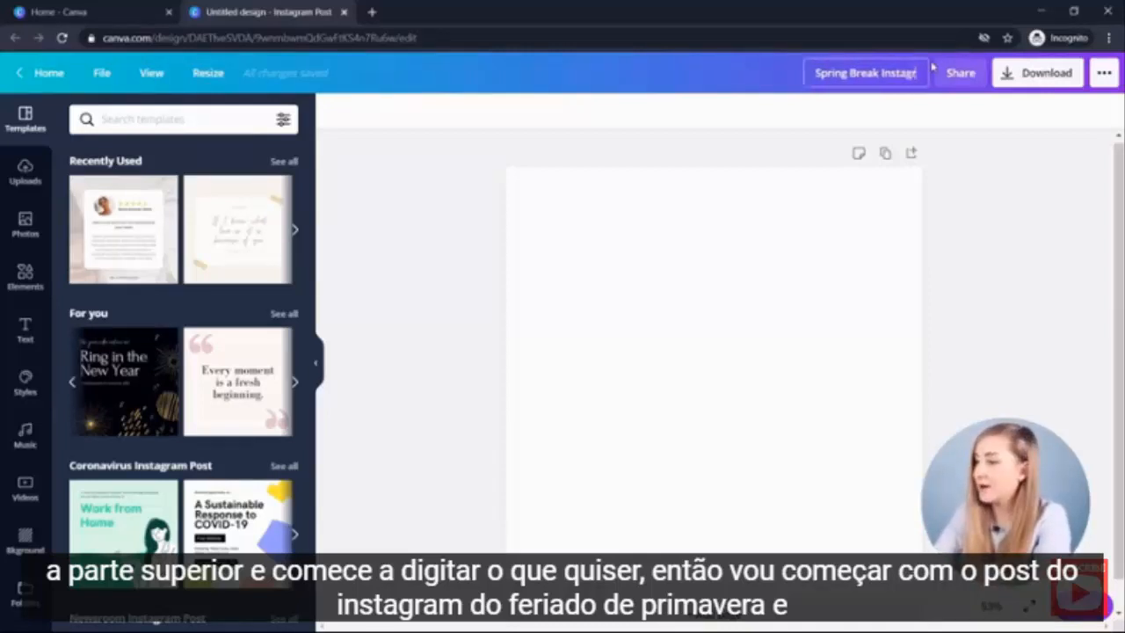
{"action": "type", "text": "am Post"}
{"action": "key", "text": "Return"}
{"action": "left_click", "coordinate": [987, 298]}
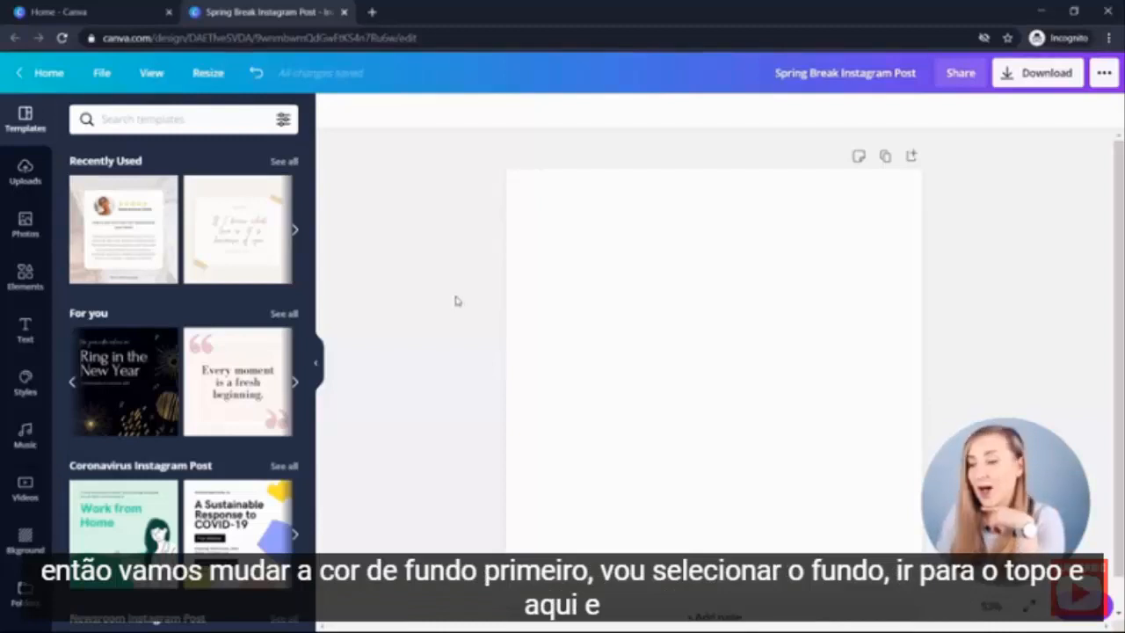
- Set the page background colour to the light blue swatch from the Main Color Palette
{"action": "left_click", "coordinate": [515, 211]}
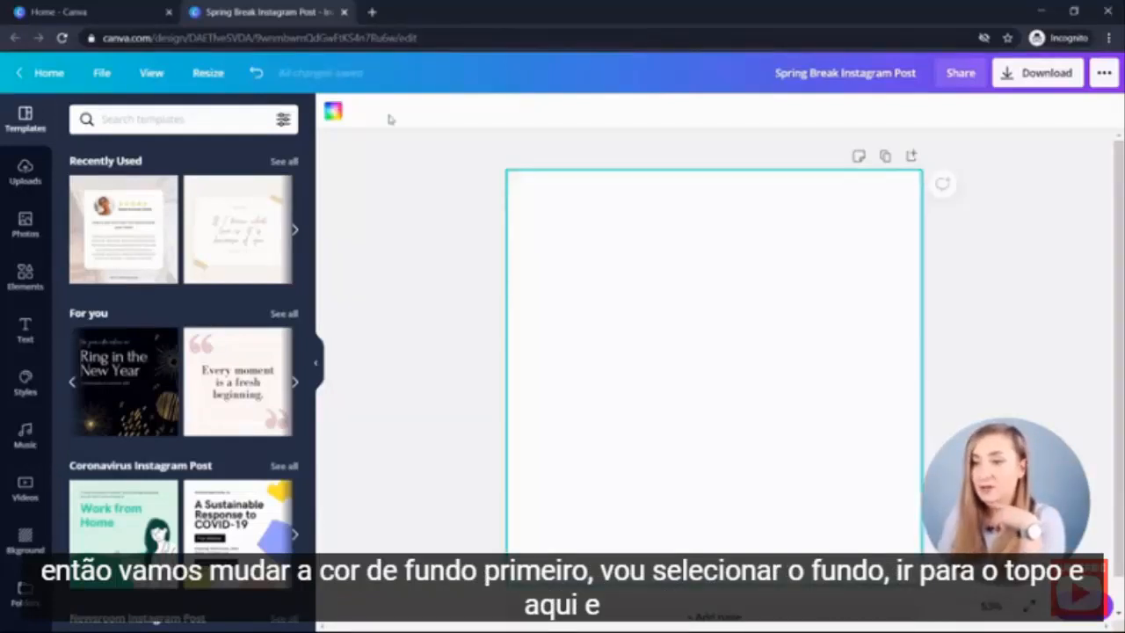
{"action": "left_click", "coordinate": [332, 111]}
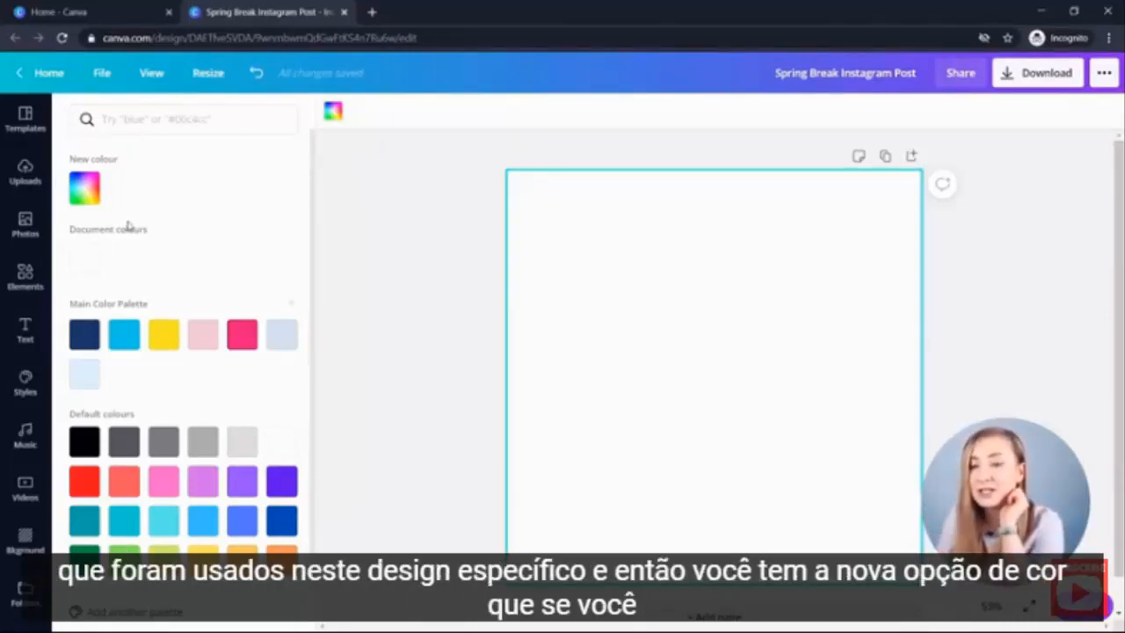
{"action": "left_click", "coordinate": [85, 187]}
{"action": "left_click_drag", "start_coordinate": [126, 244], "coordinate": [165, 270]}
{"action": "left_click_drag", "start_coordinate": [89, 314], "coordinate": [141, 308]}
{"action": "left_click", "coordinate": [120, 230]}
{"action": "left_click", "coordinate": [180, 338]}
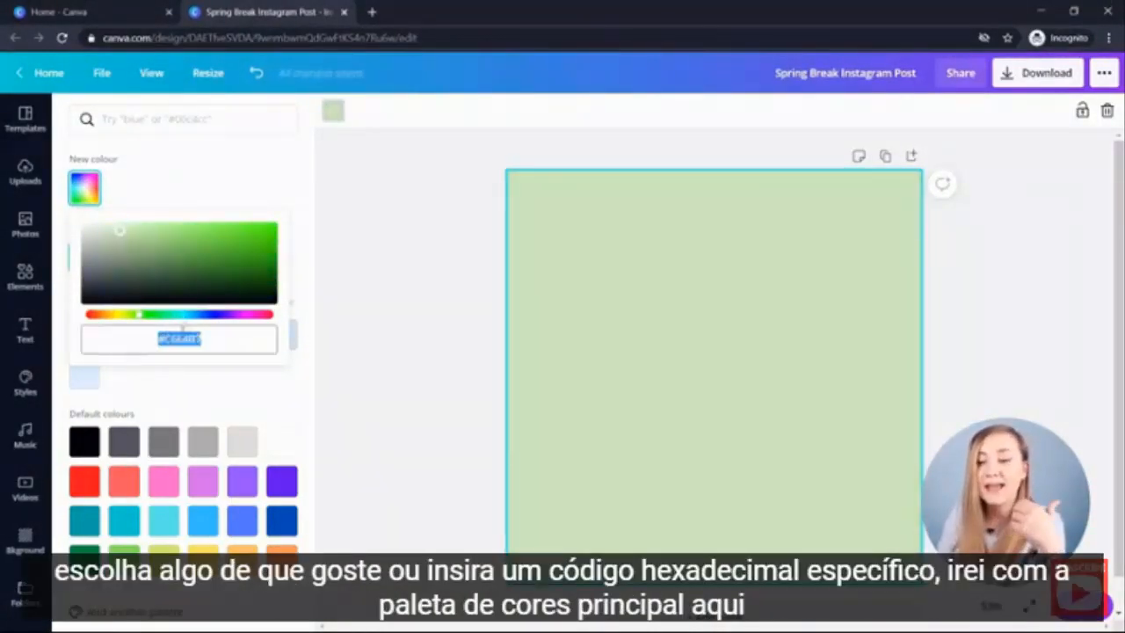
{"action": "left_click", "coordinate": [196, 176]}
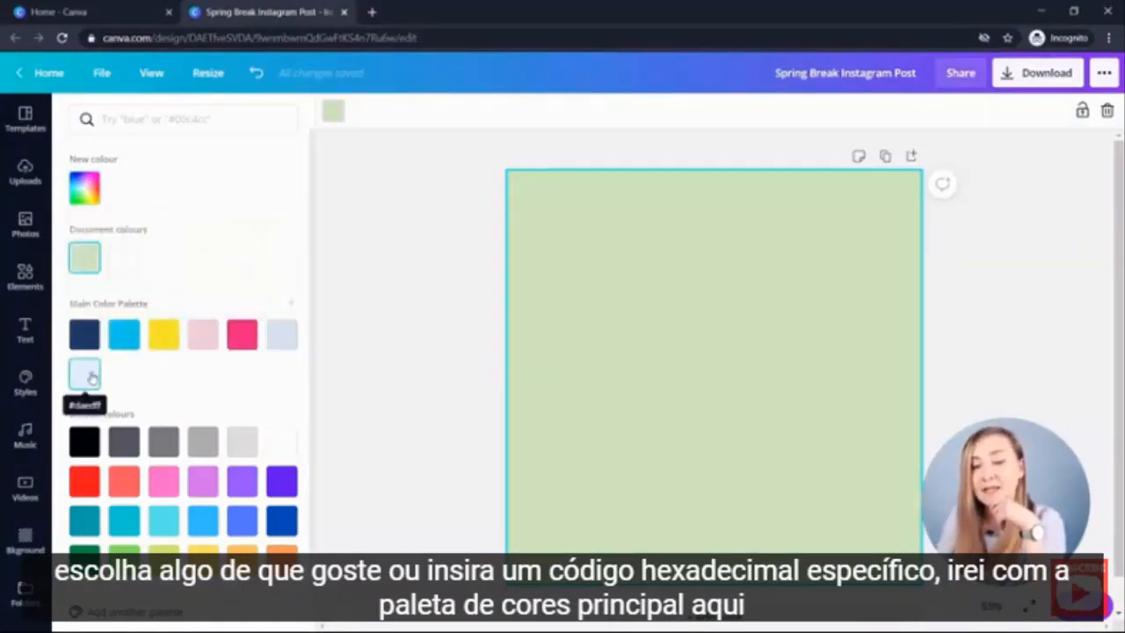
{"action": "left_click", "coordinate": [86, 375]}
{"action": "left_click", "coordinate": [353, 282]}
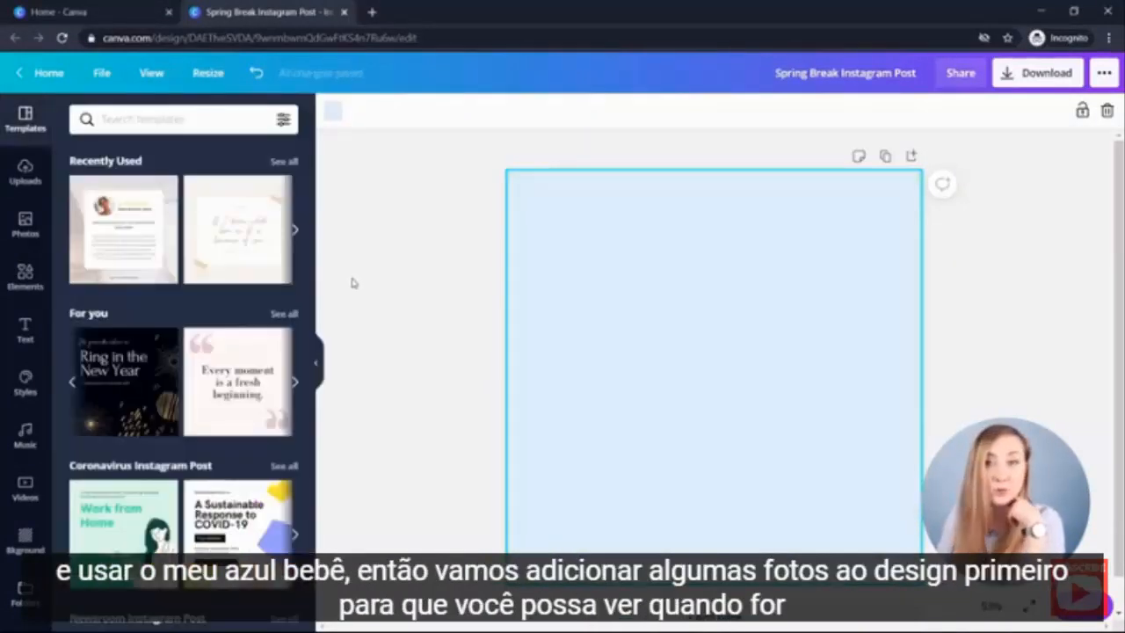
- Open the Photos library and browse the trending photos
{"action": "left_click", "coordinate": [332, 109]}
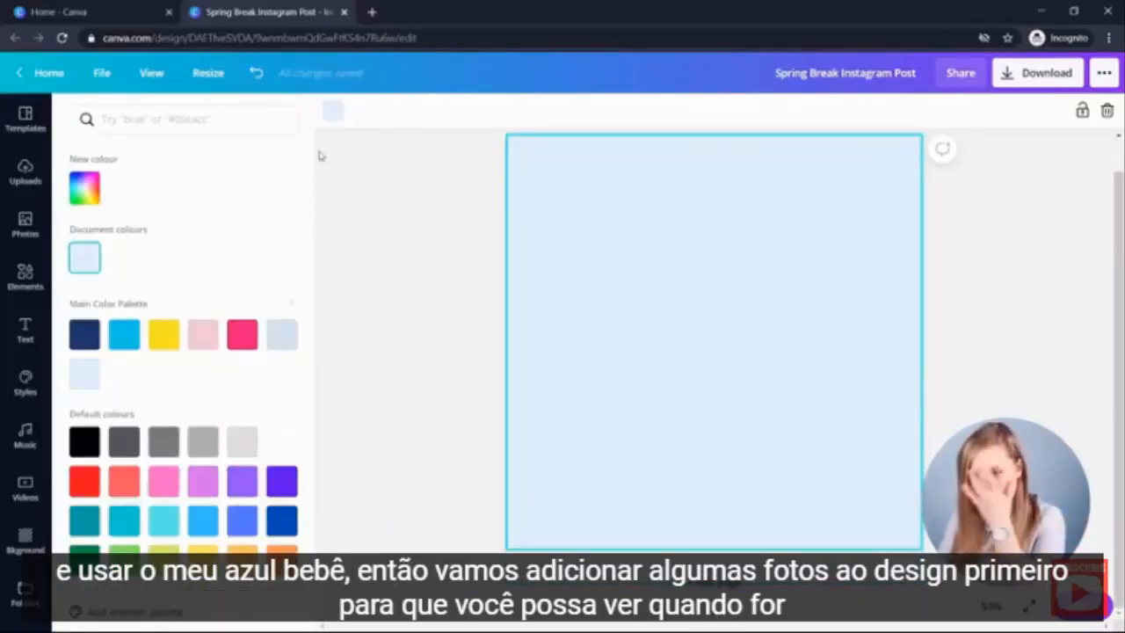
{"action": "left_click", "coordinate": [26, 247]}
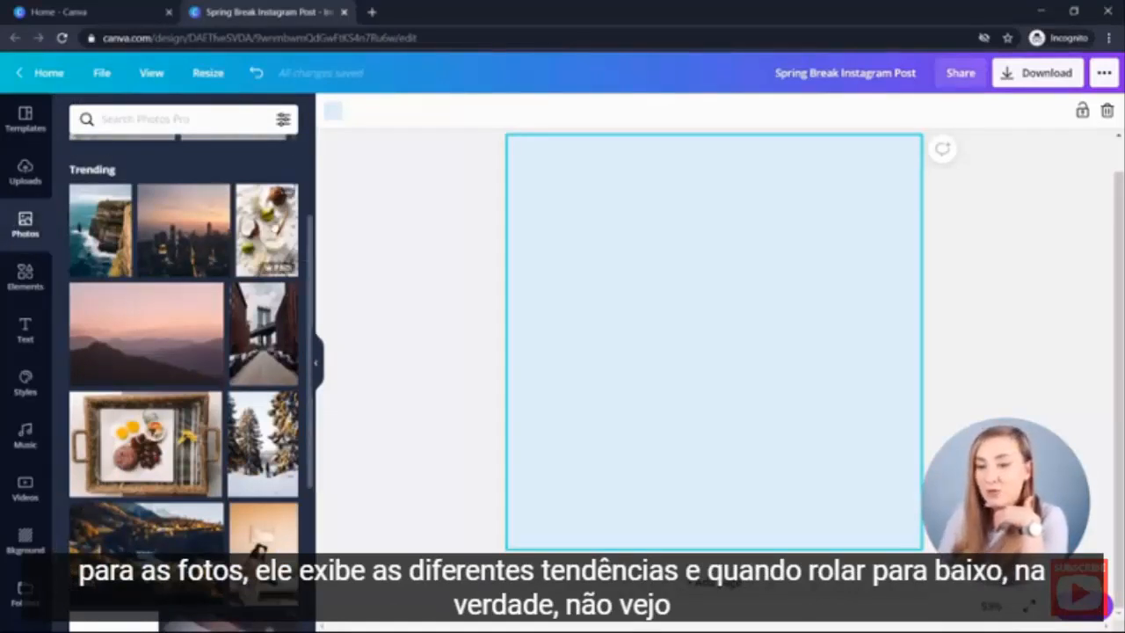
{"action": "scroll", "coordinate": [200, 230], "scroll_direction": "down", "scroll_amount": 1}
{"action": "scroll", "coordinate": [201, 230], "scroll_direction": "down", "scroll_amount": 8}
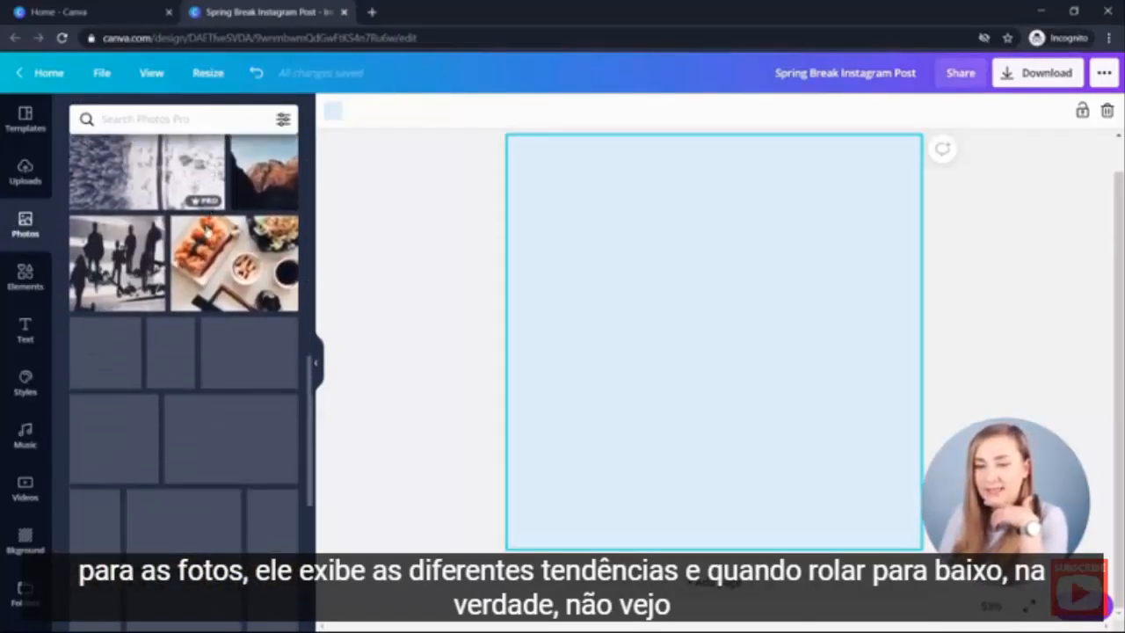
{"action": "scroll", "coordinate": [184, 255], "scroll_direction": "down", "scroll_amount": 5}
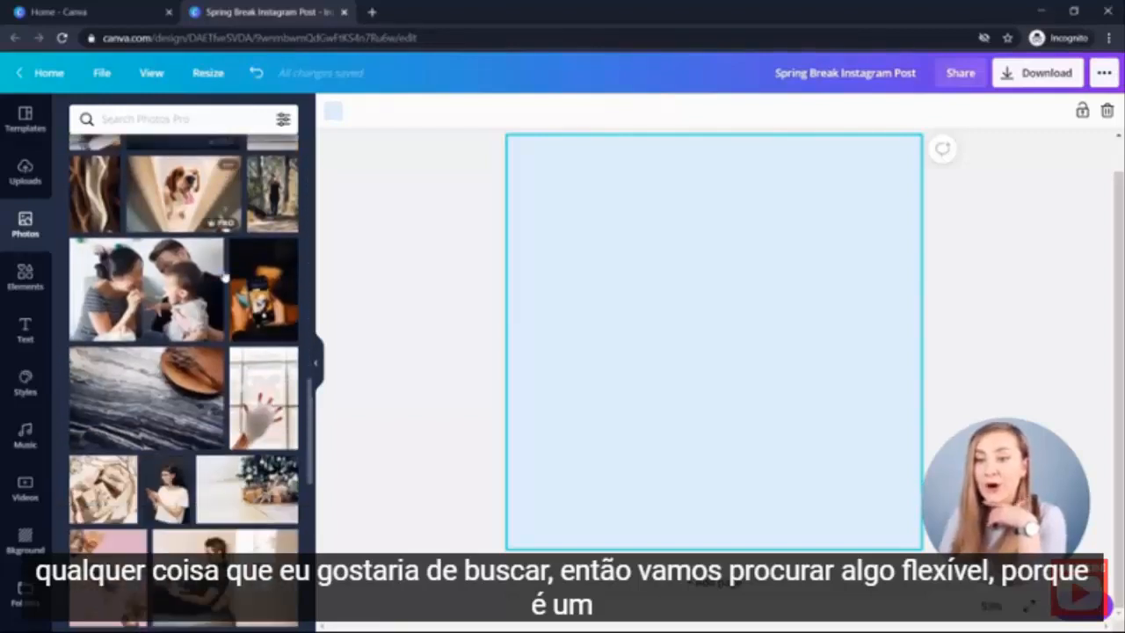
{"action": "scroll", "coordinate": [163, 262], "scroll_direction": "down", "scroll_amount": 6}
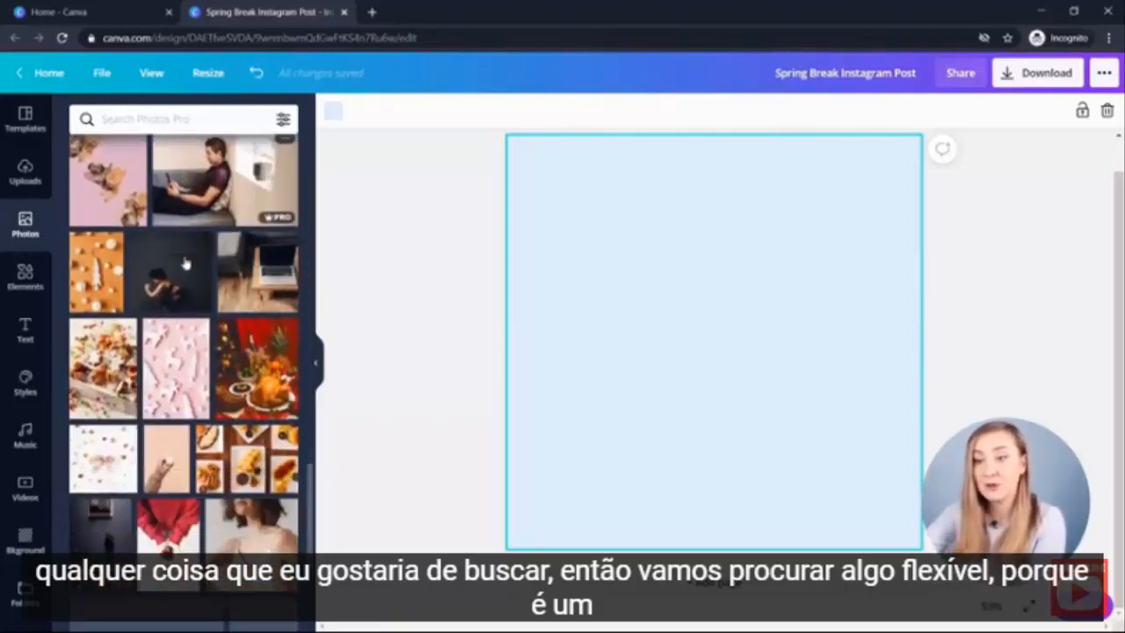
- Search the photo library for spring and add the white blossom photo to the page
{"action": "left_click", "coordinate": [161, 122]}
{"action": "type", "text": "spring"}
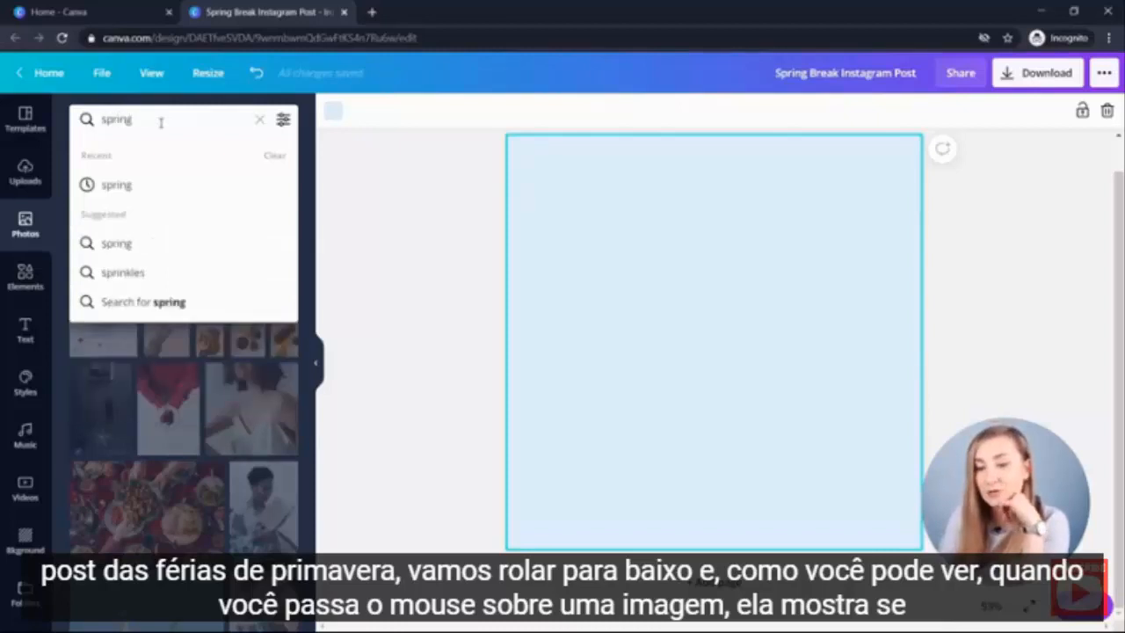
{"action": "key", "text": "Return"}
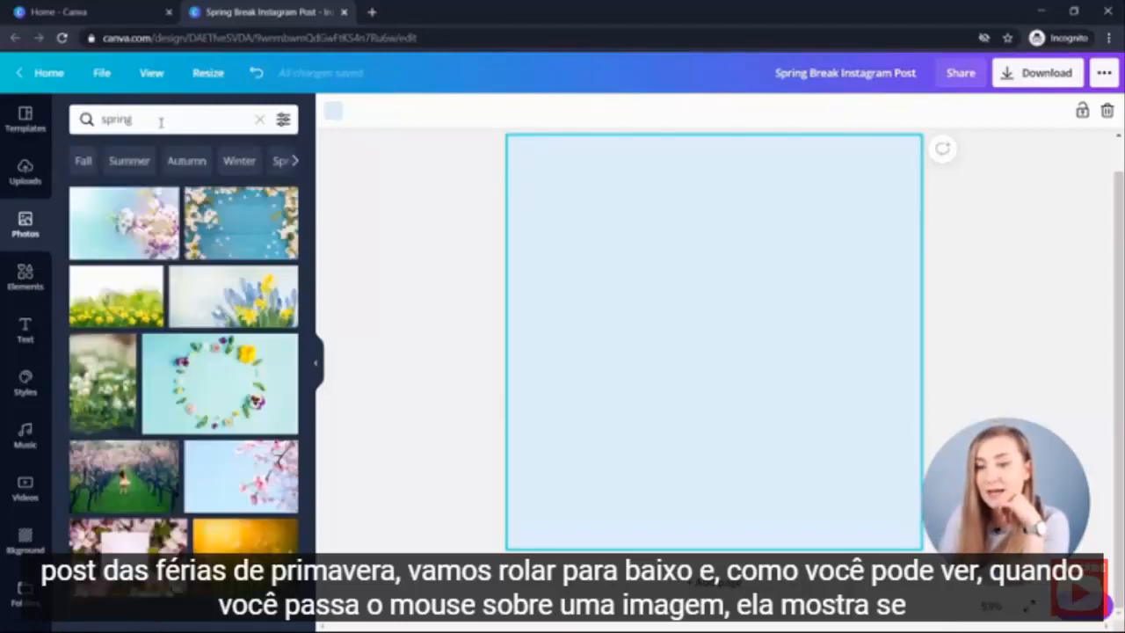
{"action": "scroll", "coordinate": [264, 246], "scroll_direction": "down", "scroll_amount": 10}
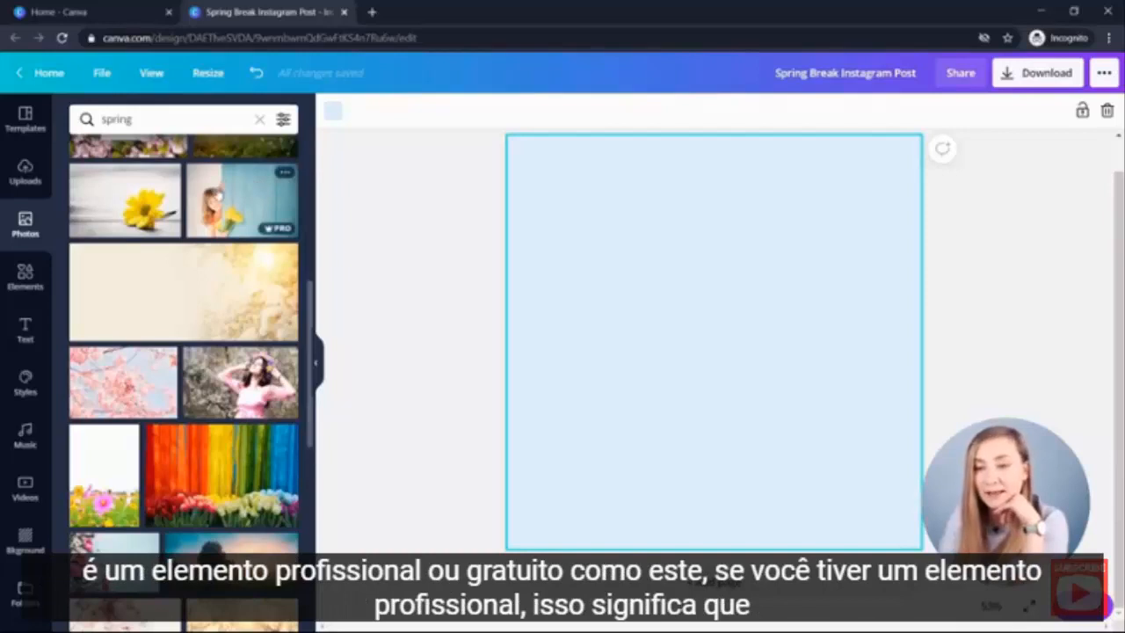
{"action": "mouse_move", "coordinate": [280, 230]}
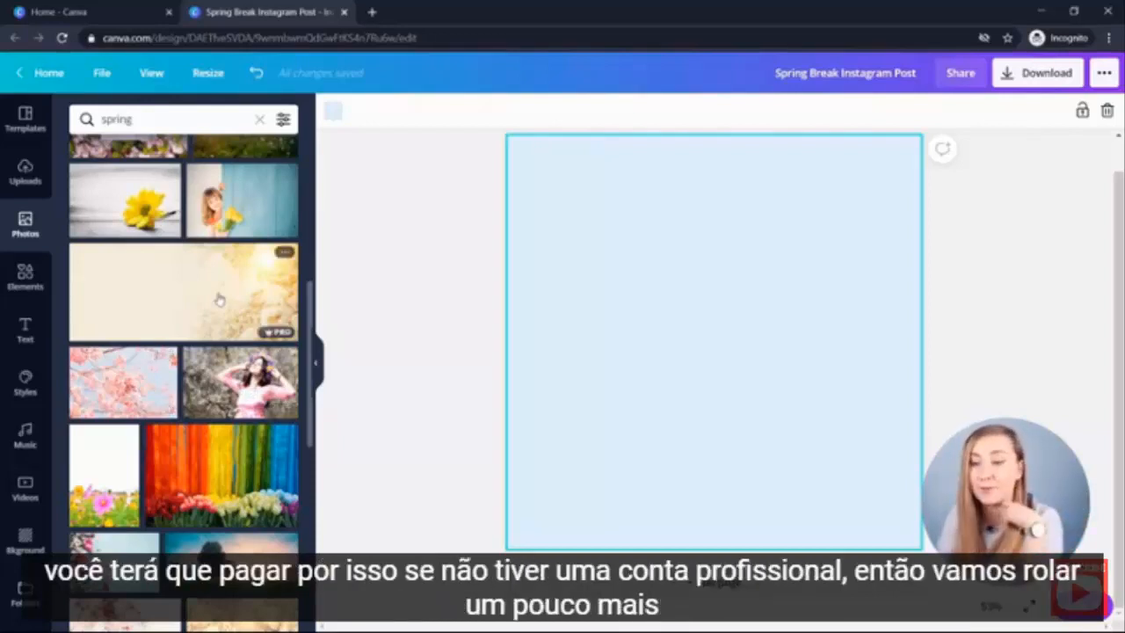
{"action": "scroll", "coordinate": [219, 300], "scroll_direction": "down", "scroll_amount": 10}
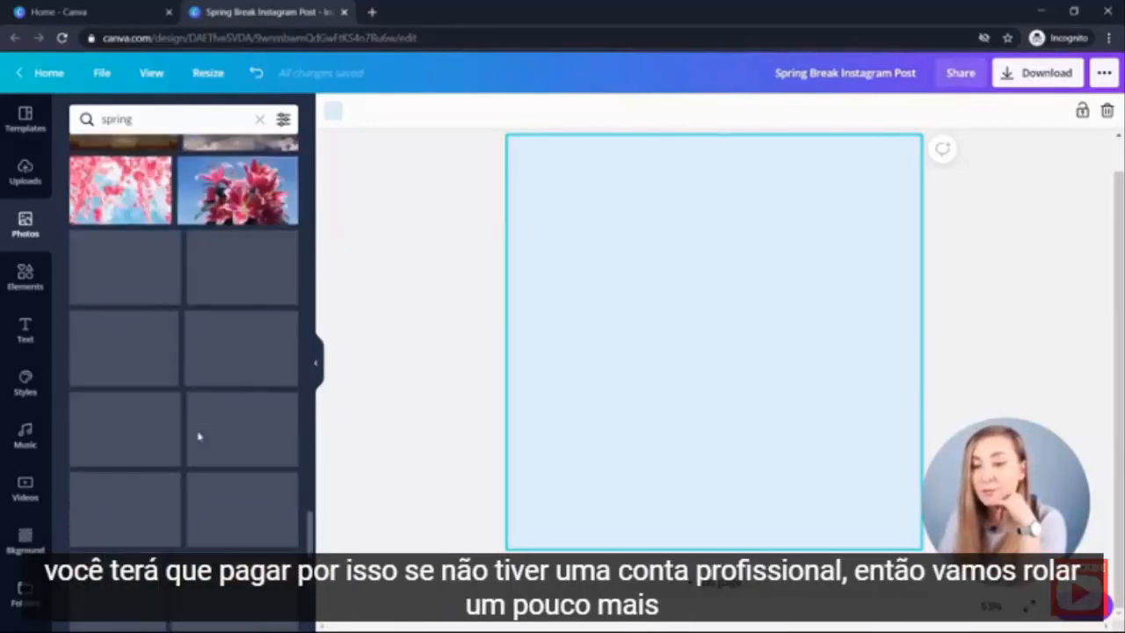
{"action": "scroll", "coordinate": [198, 440], "scroll_direction": "down", "scroll_amount": 3}
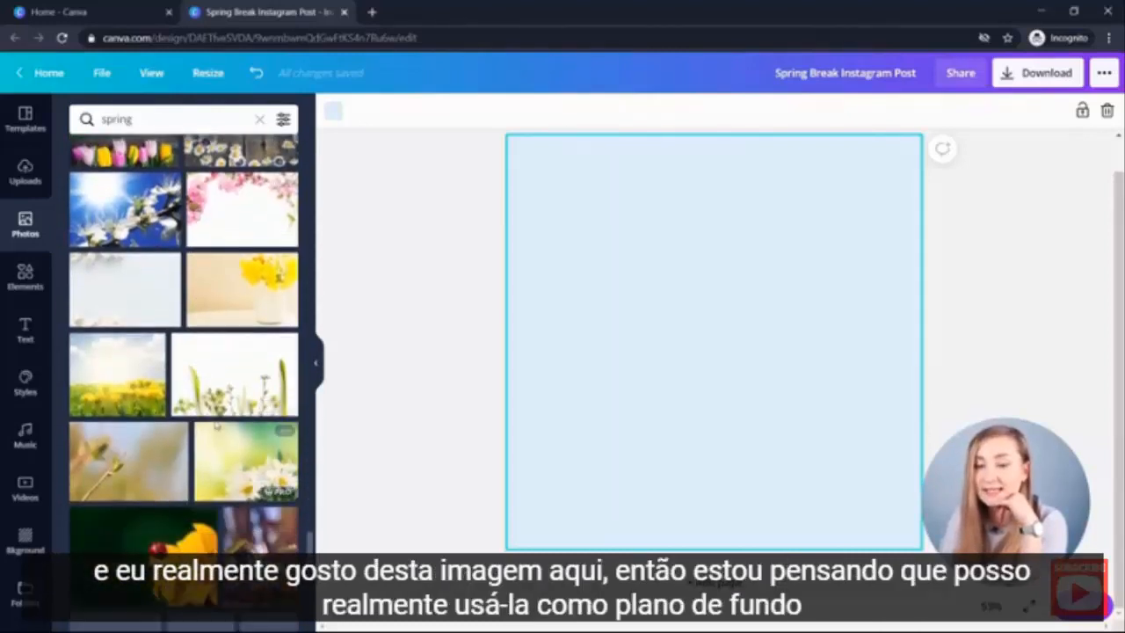
{"action": "scroll", "coordinate": [211, 431], "scroll_direction": "up", "scroll_amount": 5}
{"action": "scroll", "coordinate": [216, 426], "scroll_direction": "down", "scroll_amount": 5}
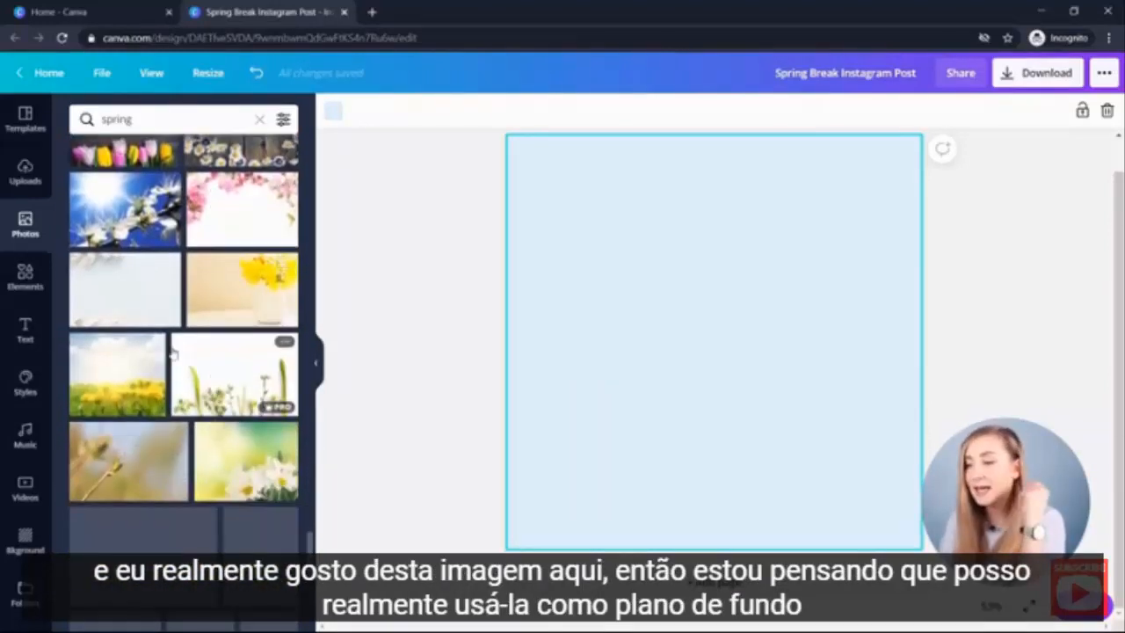
{"action": "left_click", "coordinate": [146, 280]}
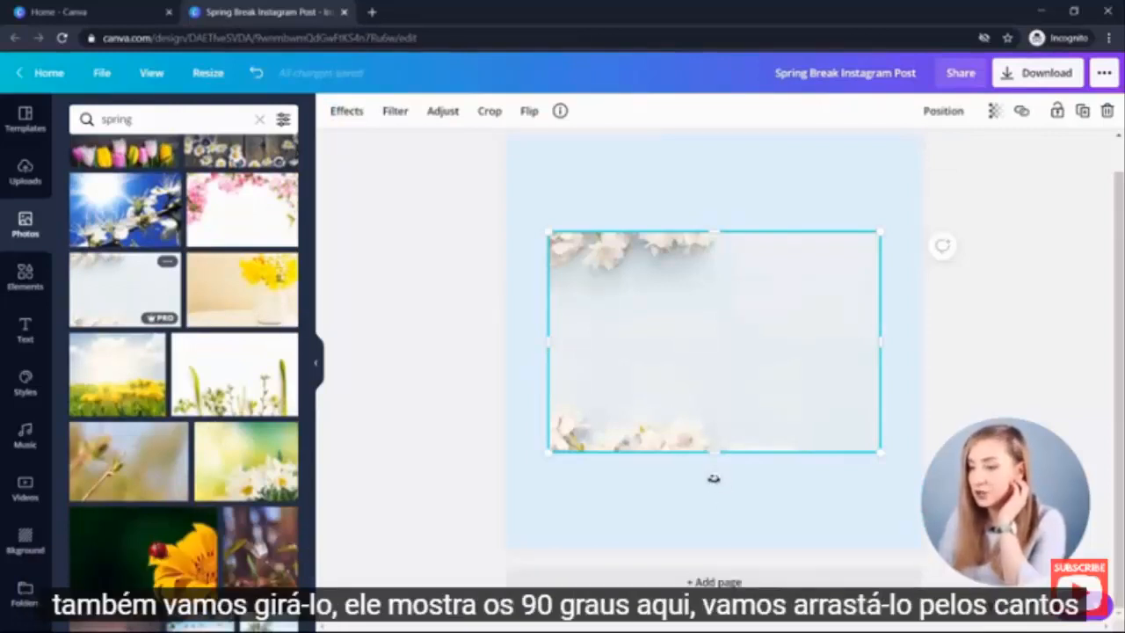
- Rotate the blossom photo 90 degrees and enlarge it so it fills the page as the background
{"action": "left_click_drag", "start_coordinate": [718, 475], "coordinate": [511, 348]}
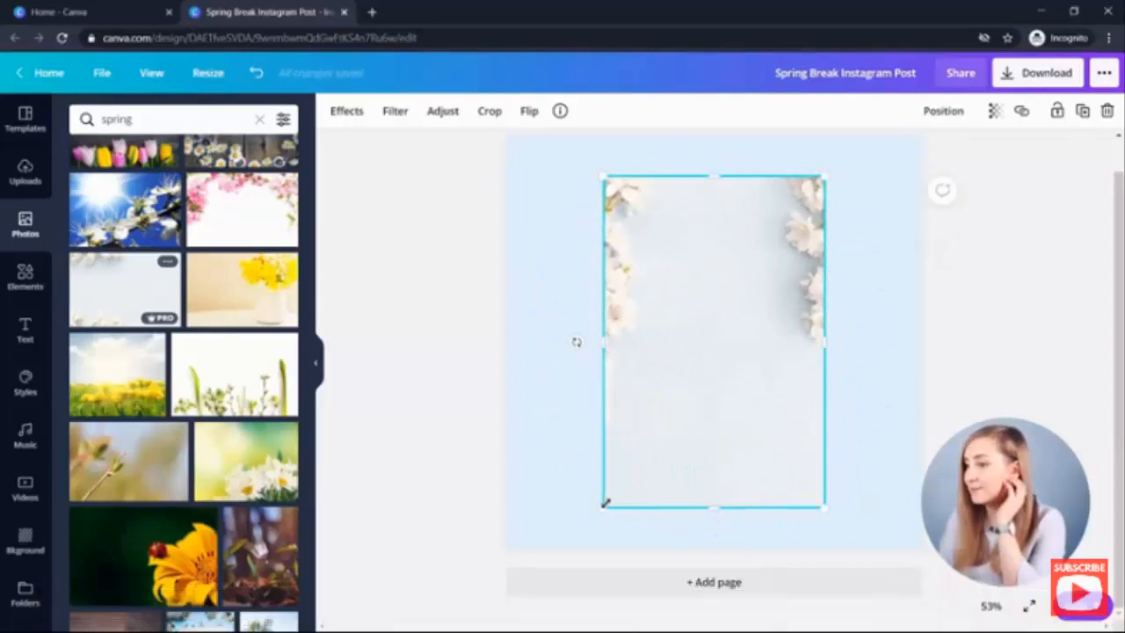
{"action": "left_click_drag", "start_coordinate": [605, 504], "coordinate": [489, 621]}
{"action": "left_click_drag", "start_coordinate": [466, 612], "coordinate": [453, 612]}
{"action": "left_click_drag", "start_coordinate": [824, 170], "coordinate": [924, 107]}
{"action": "left_click_drag", "start_coordinate": [703, 225], "coordinate": [704, 325]}
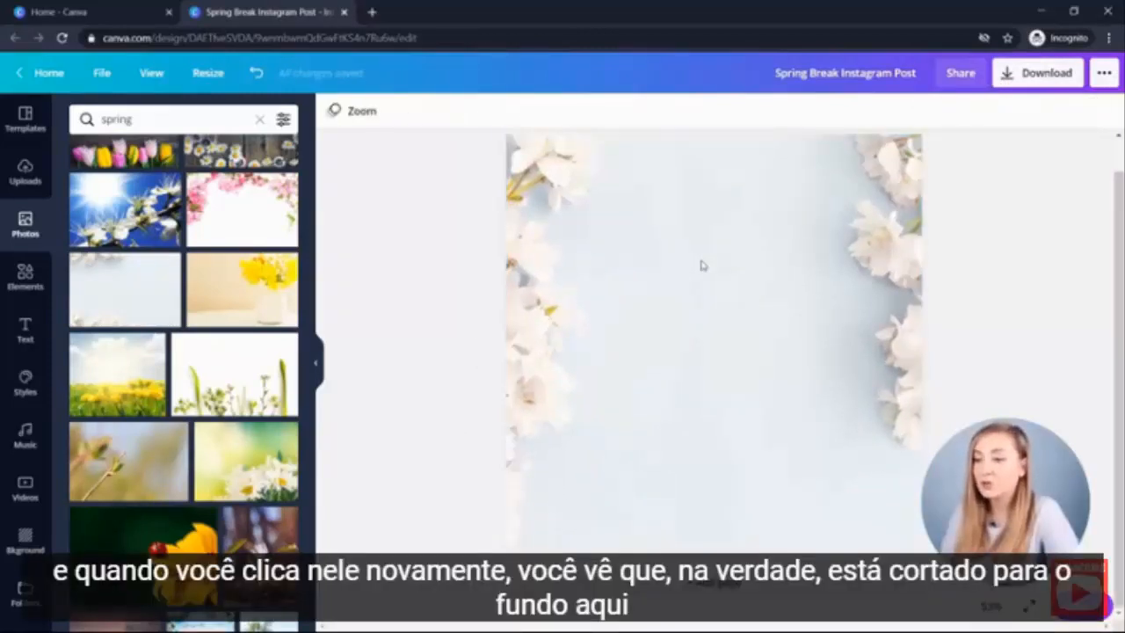
- Review the Effects, Filter, Adjust and Crop options available for the background photo
{"action": "left_click", "coordinate": [725, 256]}
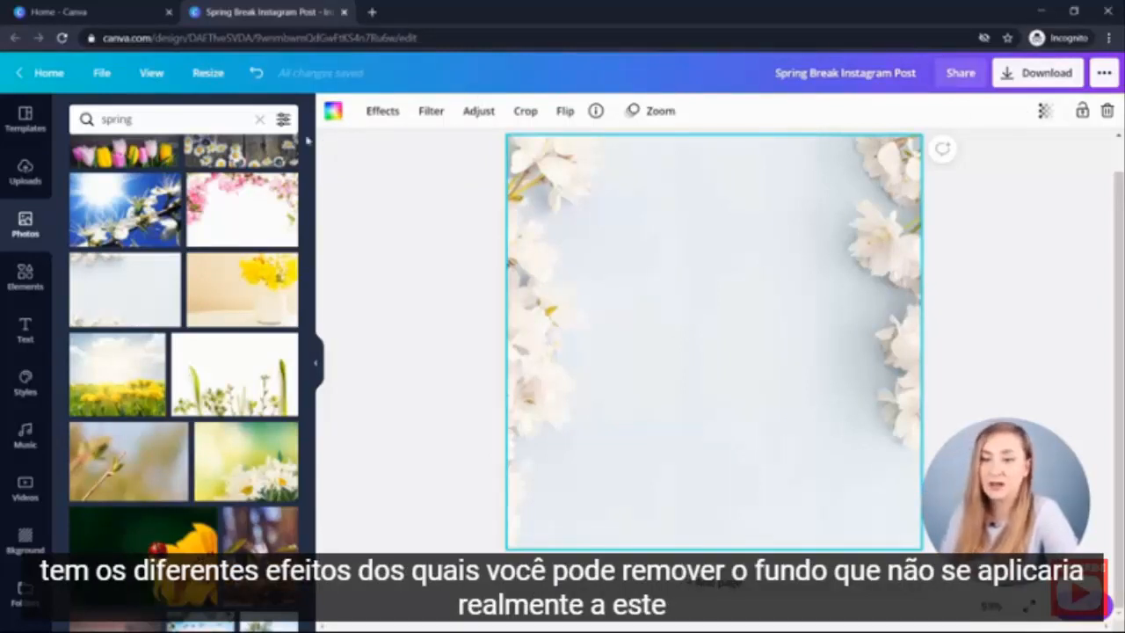
{"action": "left_click", "coordinate": [369, 111]}
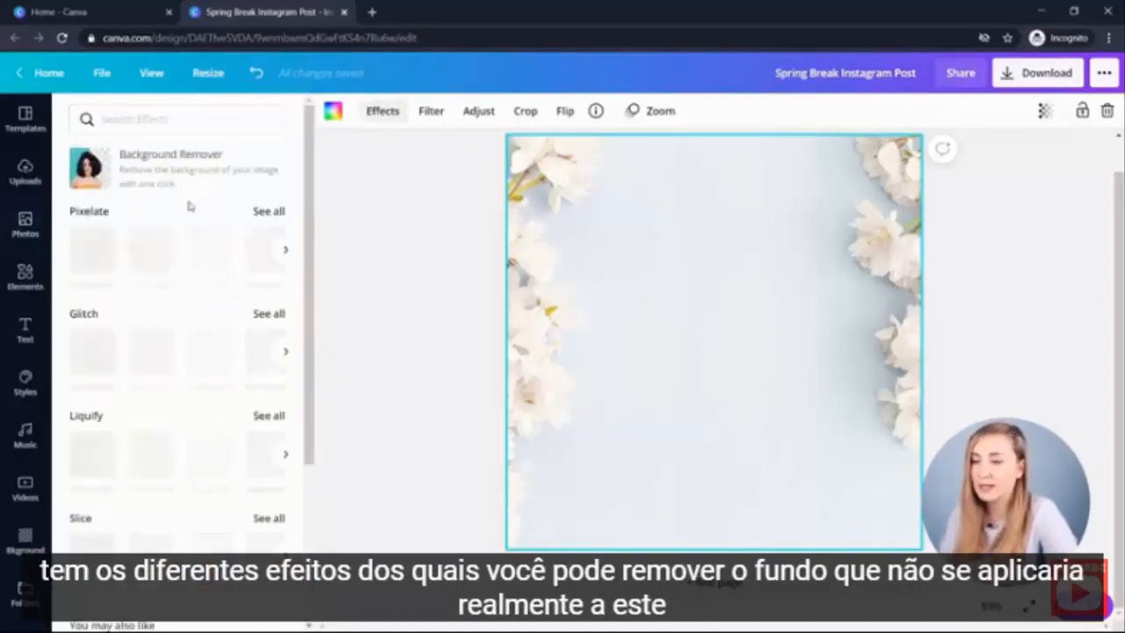
{"action": "left_click", "coordinate": [434, 111]}
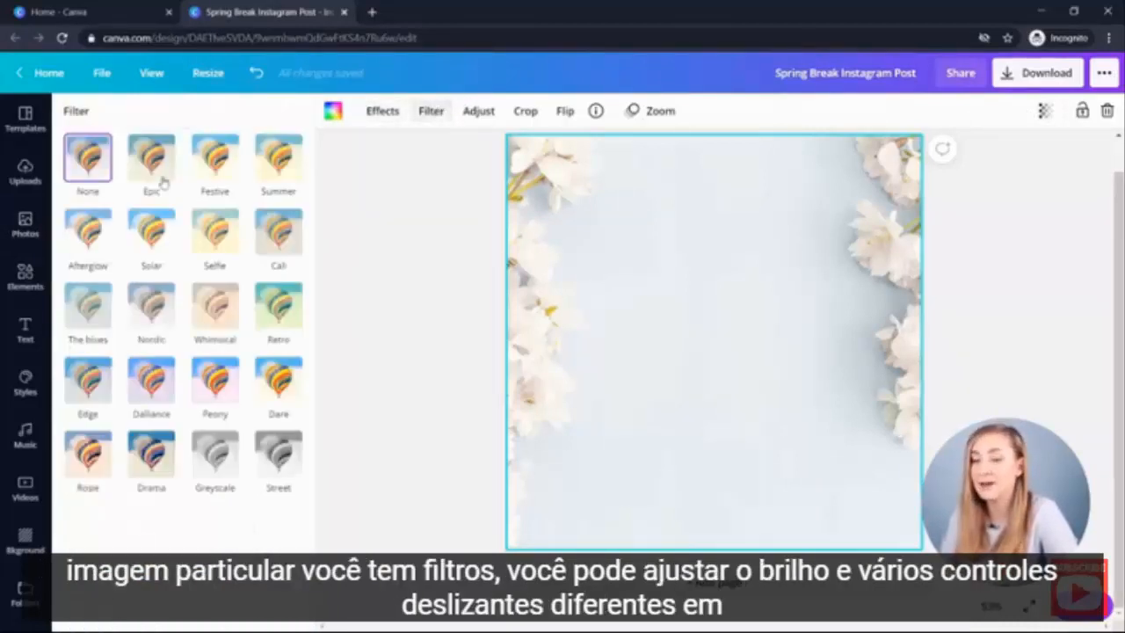
{"action": "left_click", "coordinate": [477, 111]}
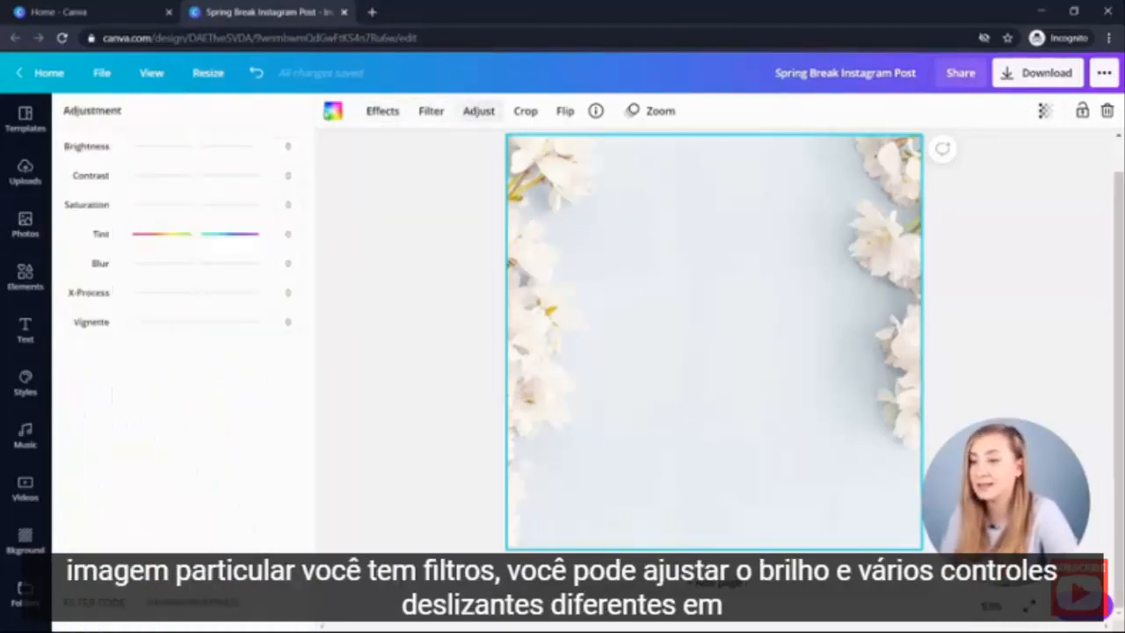
{"action": "left_click", "coordinate": [541, 114]}
{"action": "left_click", "coordinate": [427, 110]}
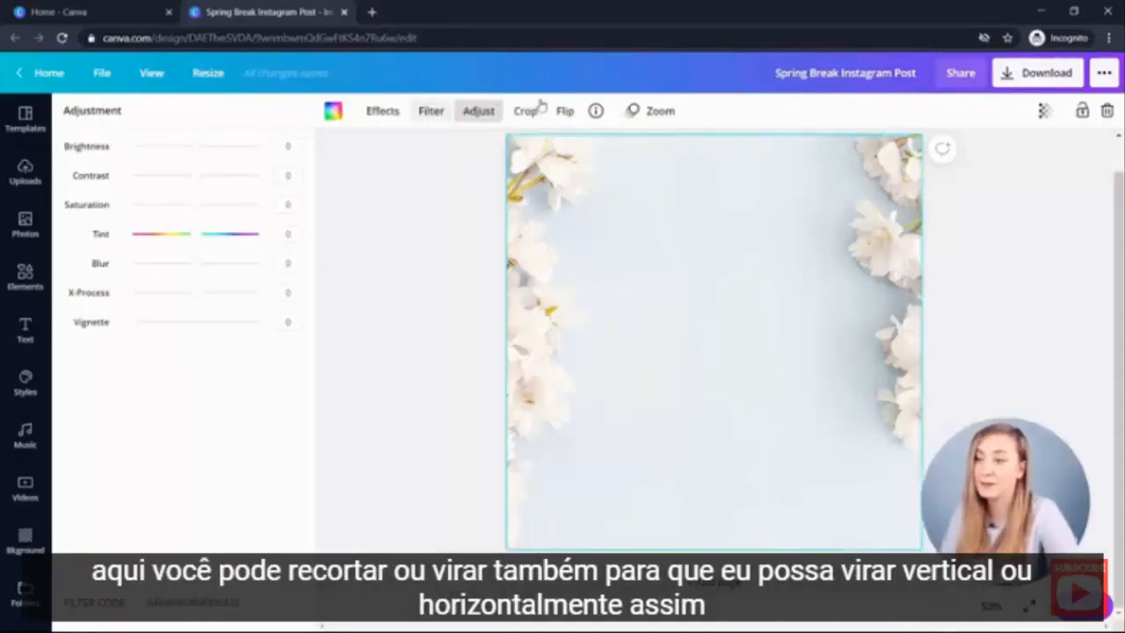
- Try flipping the background photo vertically and horizontally
{"action": "left_click", "coordinate": [565, 110]}
{"action": "left_click", "coordinate": [600, 180]}
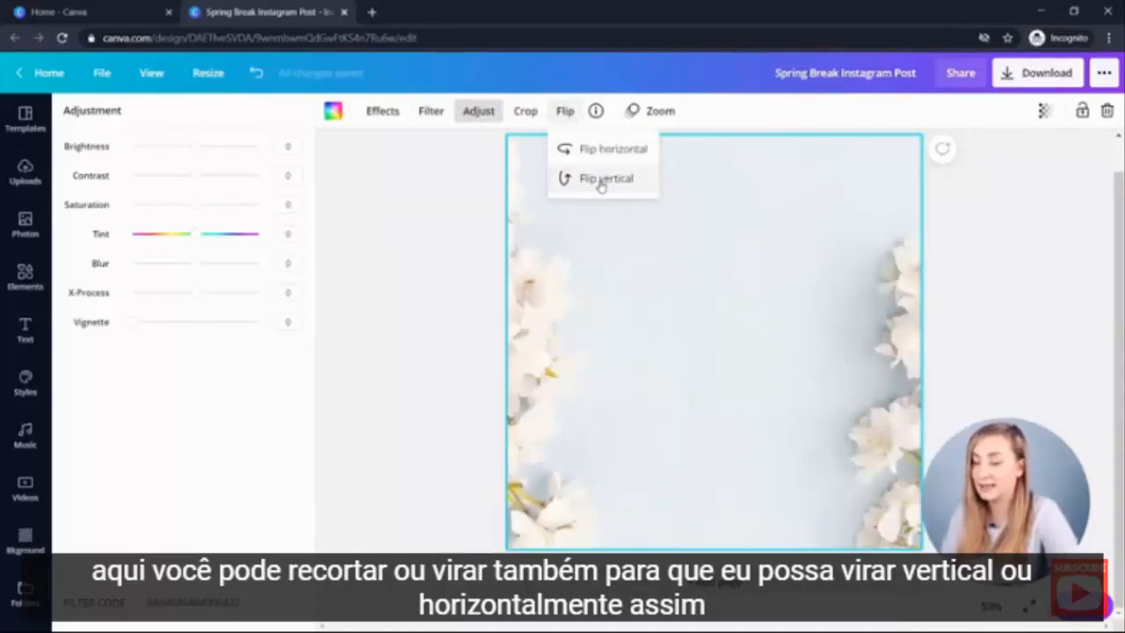
{"action": "left_click", "coordinate": [601, 181]}
{"action": "left_click", "coordinate": [610, 150]}
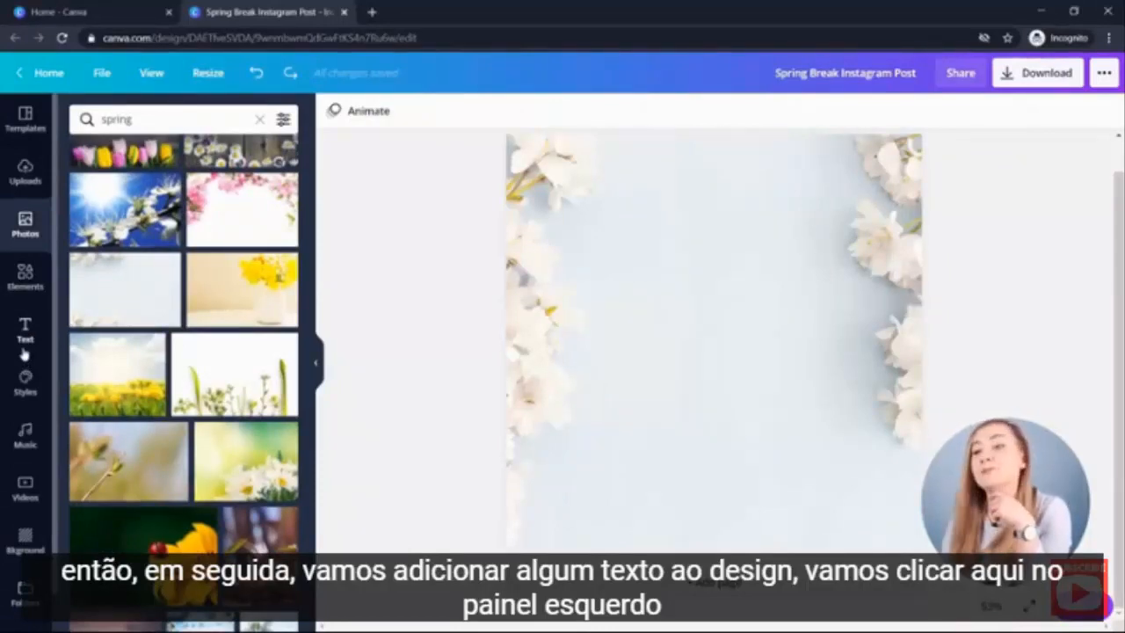
- Add the beautician business-card text combination from the recently used text designs to the page
{"action": "left_click", "coordinate": [26, 330]}
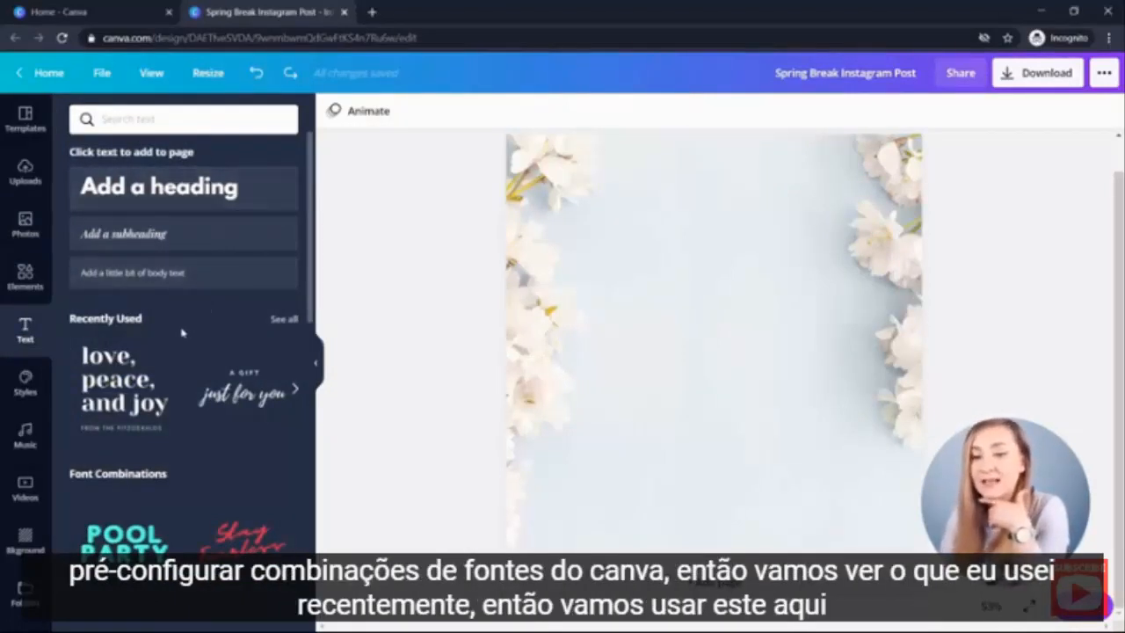
{"action": "left_click", "coordinate": [283, 319]}
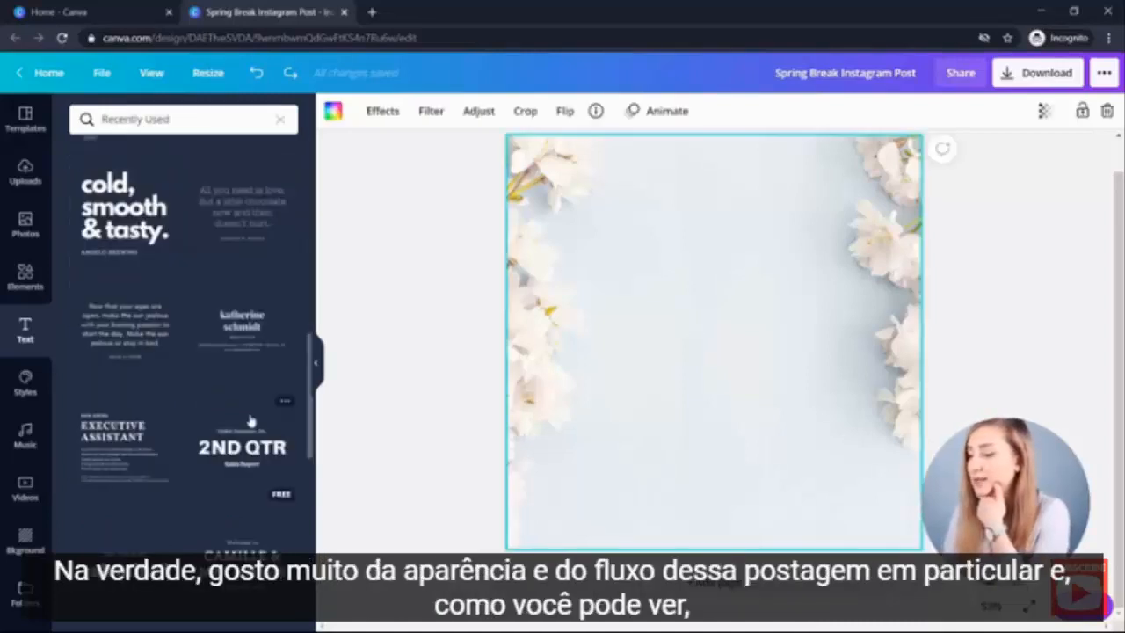
{"action": "left_click", "coordinate": [237, 327]}
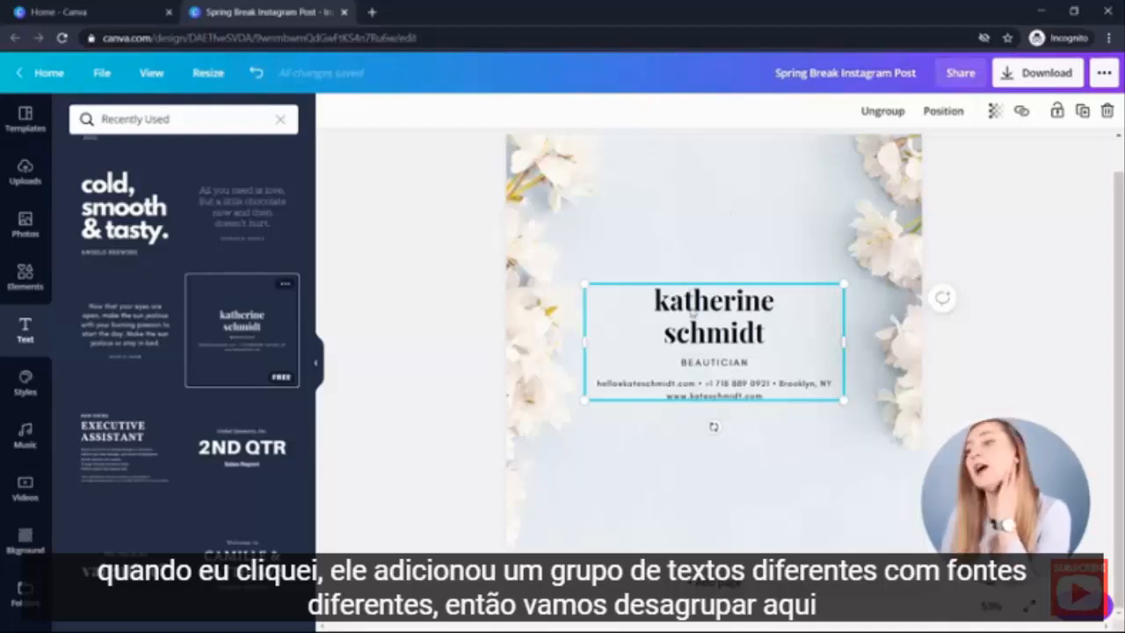
- Ungroup the text combination and select each of its separate text layers to check their fonts
{"action": "left_click", "coordinate": [882, 111]}
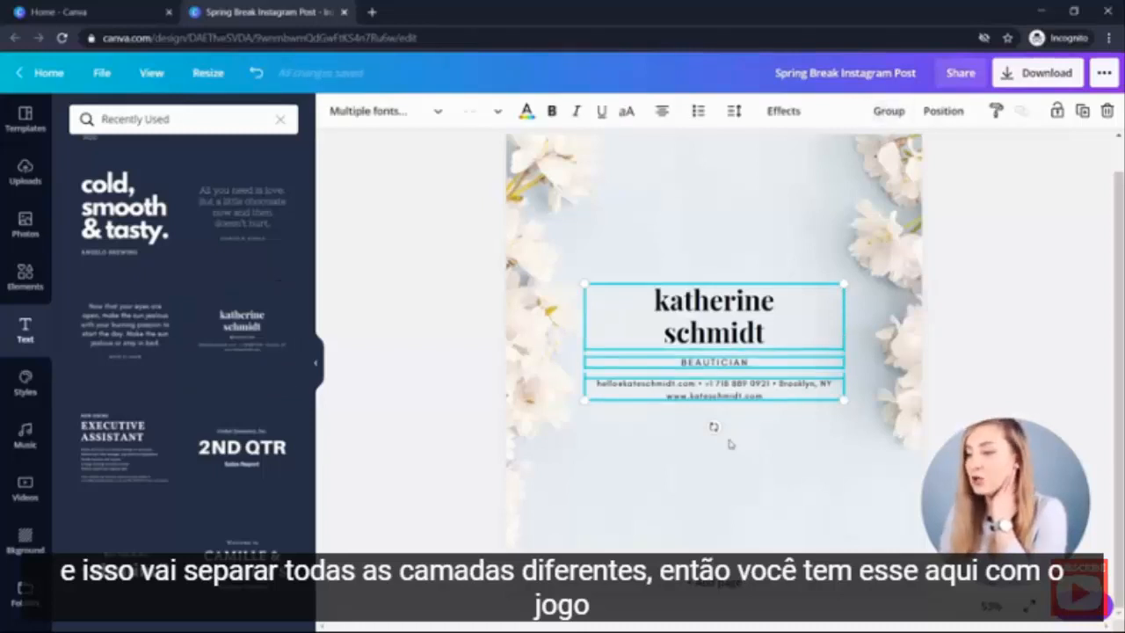
{"action": "left_click", "coordinate": [773, 482]}
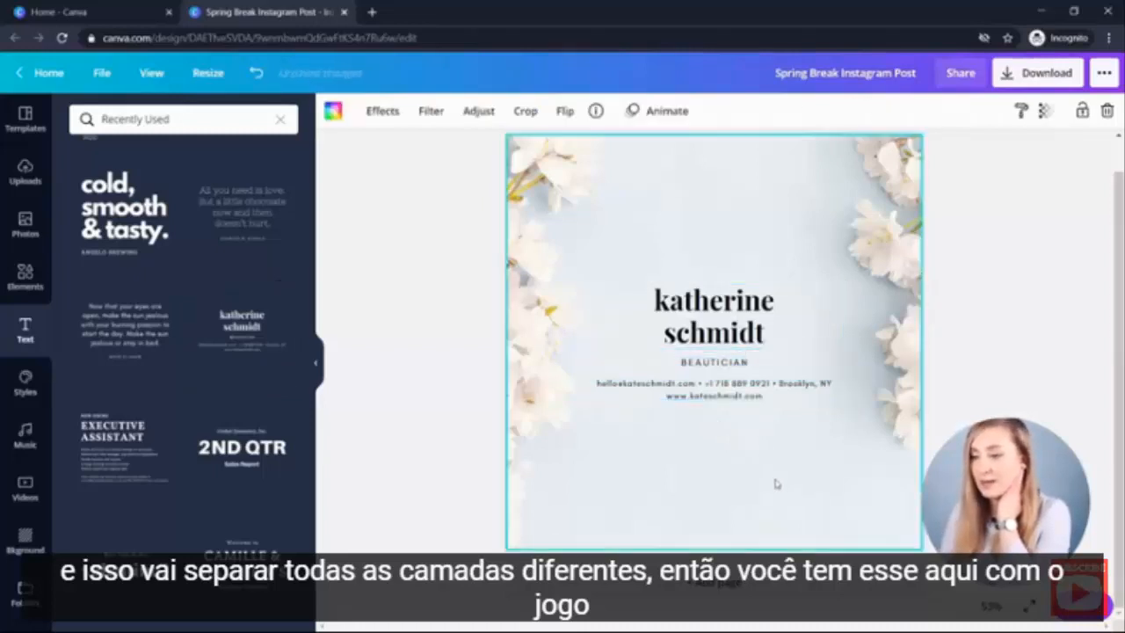
{"action": "left_click", "coordinate": [723, 332]}
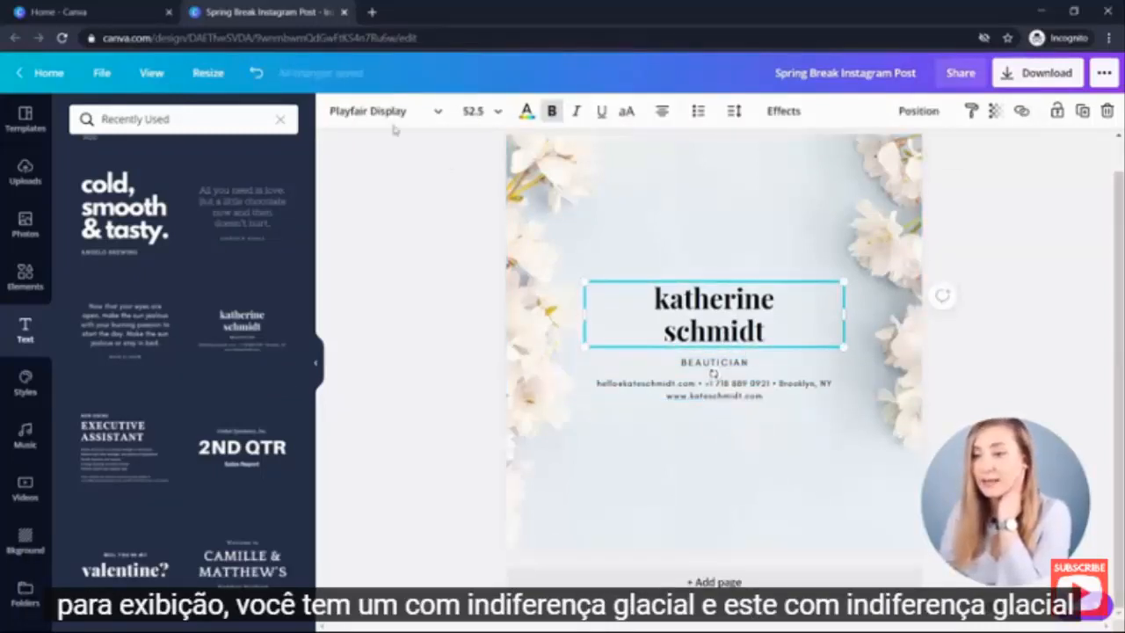
{"action": "left_click", "coordinate": [722, 361]}
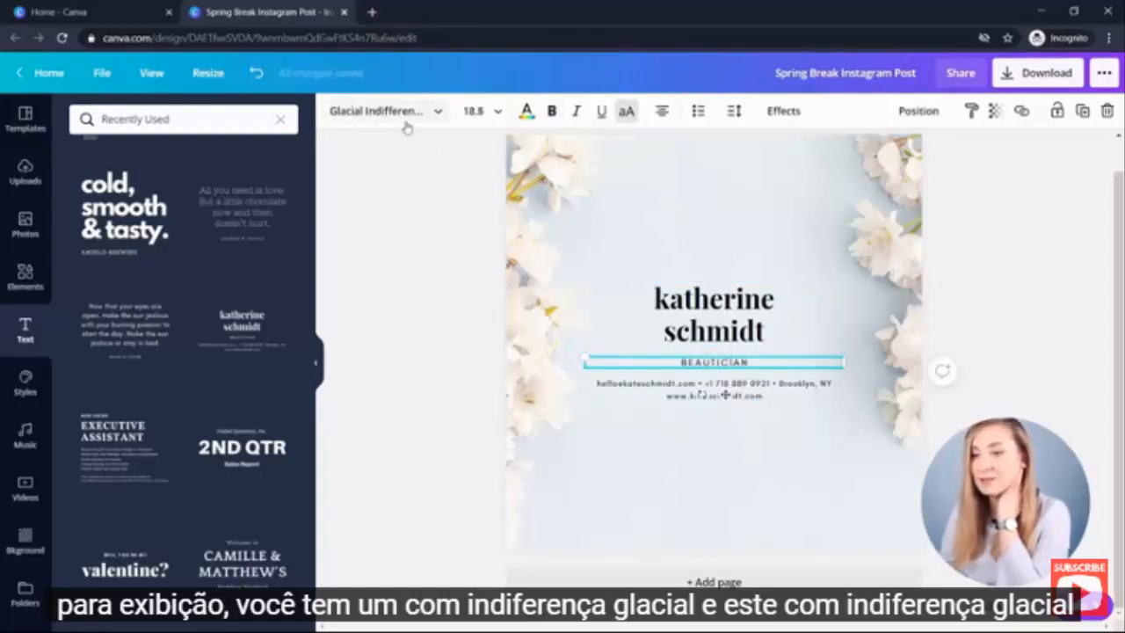
{"action": "left_click", "coordinate": [713, 389]}
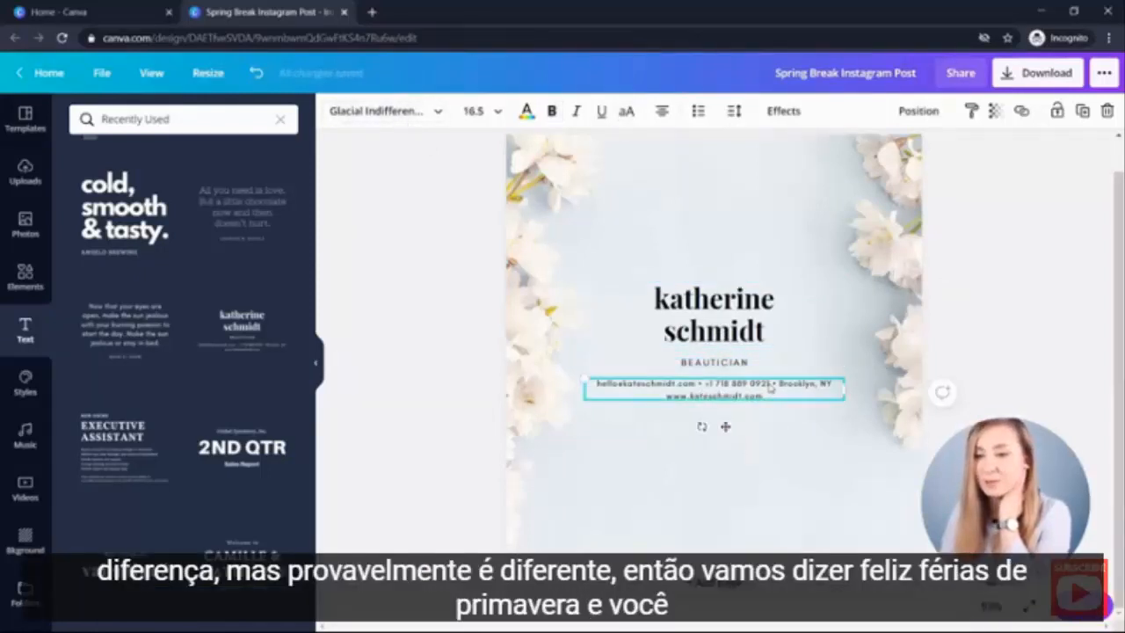
{"action": "left_click", "coordinate": [375, 110]}
- Replace the heading text with 'Happy Spring Break!'
{"action": "double_click", "coordinate": [713, 298]}
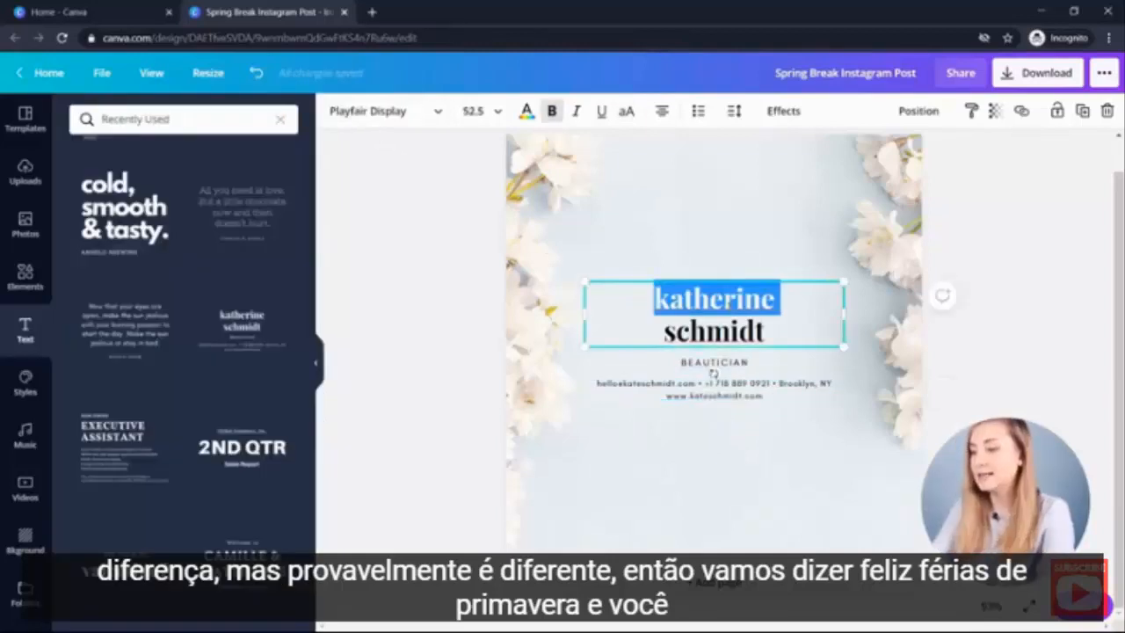
{"action": "key", "text": "ctrl+a"}
{"action": "type", "text": "Happy Spring Break!"}
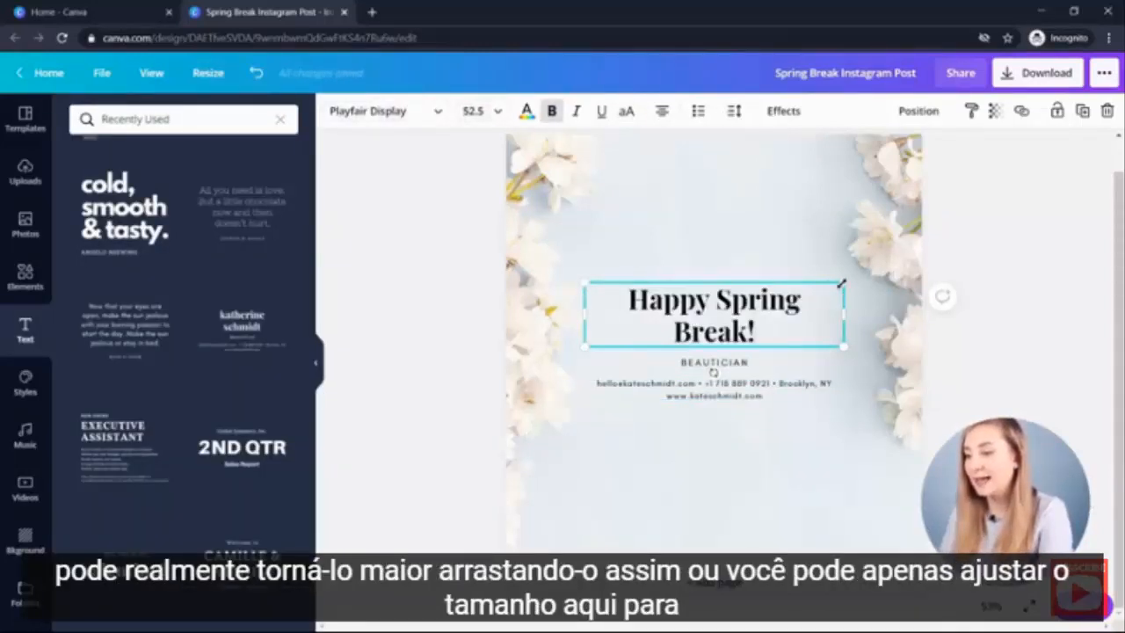
- Enlarge the heading text box and set the heading's font size to 72
{"action": "mouse_move", "coordinate": [839, 283]}
{"action": "left_mouse_down"}
{"action": "mouse_move", "coordinate": [909, 267]}
{"action": "mouse_move", "coordinate": [860, 279]}
{"action": "left_mouse_up"}
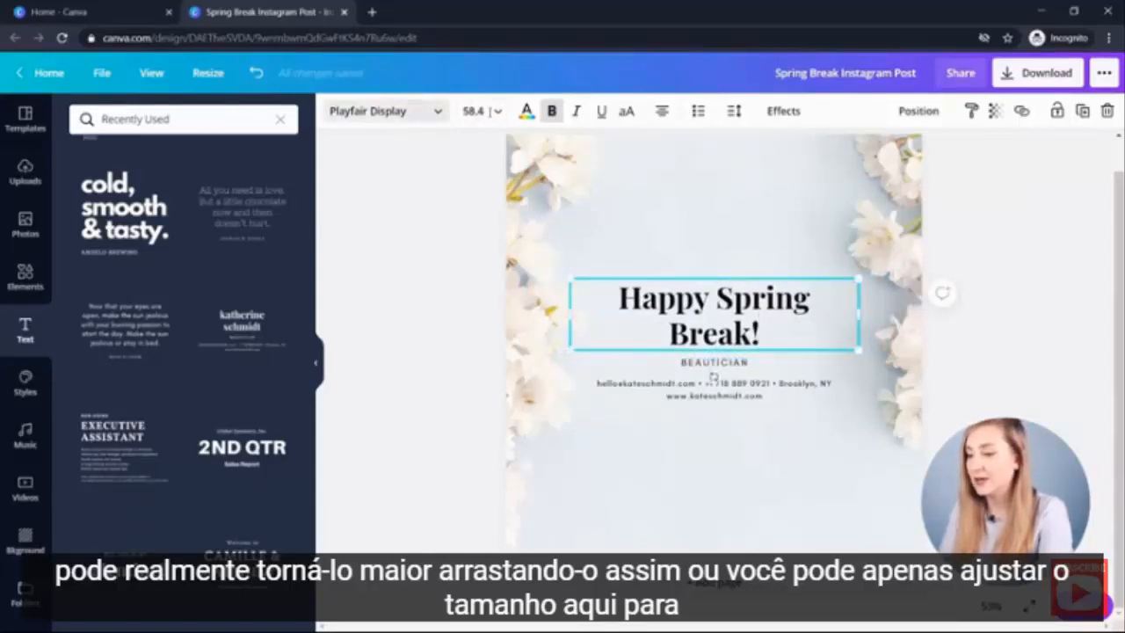
{"action": "left_click", "coordinate": [473, 110]}
{"action": "scroll", "coordinate": [512, 304], "scroll_direction": "down", "scroll_amount": 3}
{"action": "left_click", "coordinate": [514, 387]}
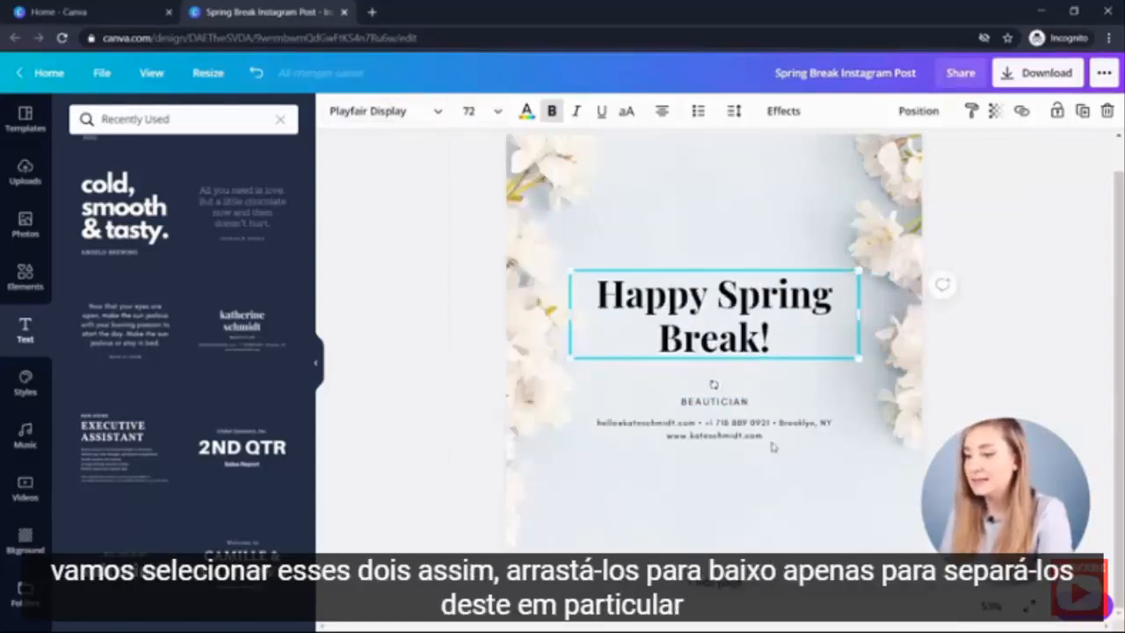
- Undo the last change and select the two small text lines below the heading
{"action": "left_click", "coordinate": [788, 496]}
{"action": "key", "text": "ctrl+z"}
{"action": "left_click_drag", "start_coordinate": [720, 463], "coordinate": [719, 407]}
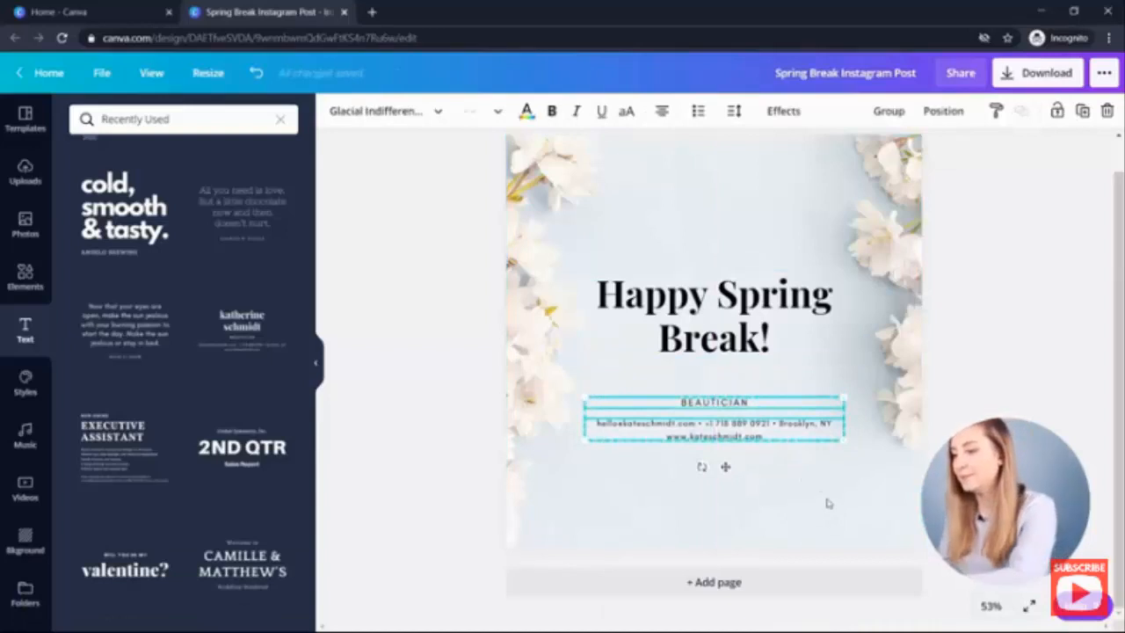
{"action": "left_click", "coordinate": [826, 503]}
- Narrow the heading's text box to about 656 wide
{"action": "left_click", "coordinate": [727, 305]}
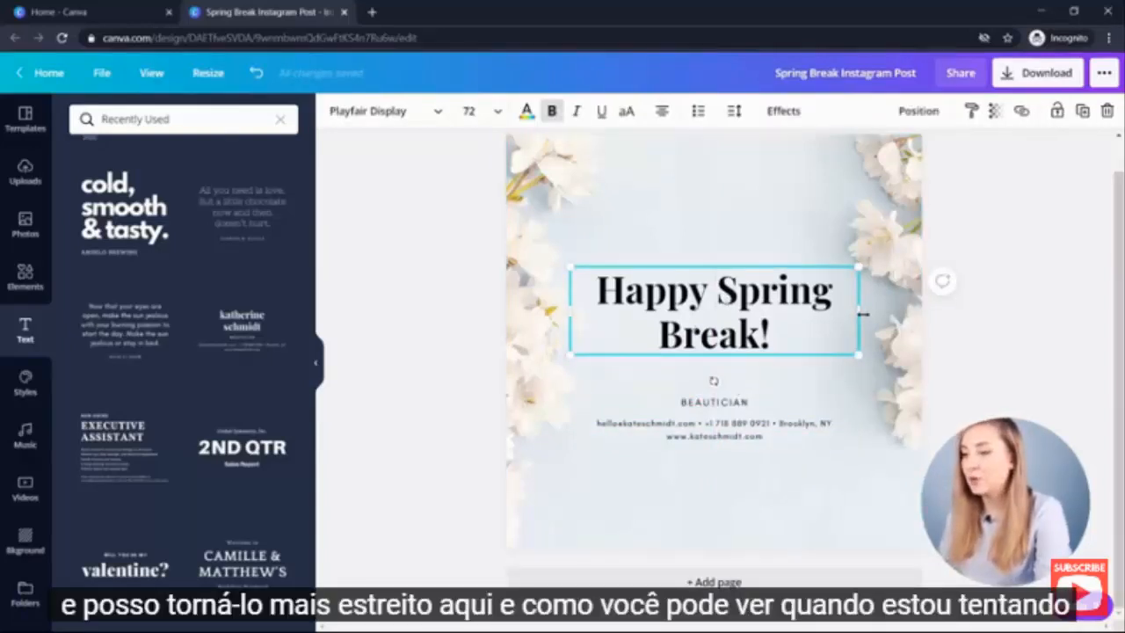
{"action": "left_click_drag", "start_coordinate": [857, 311], "coordinate": [823, 318]}
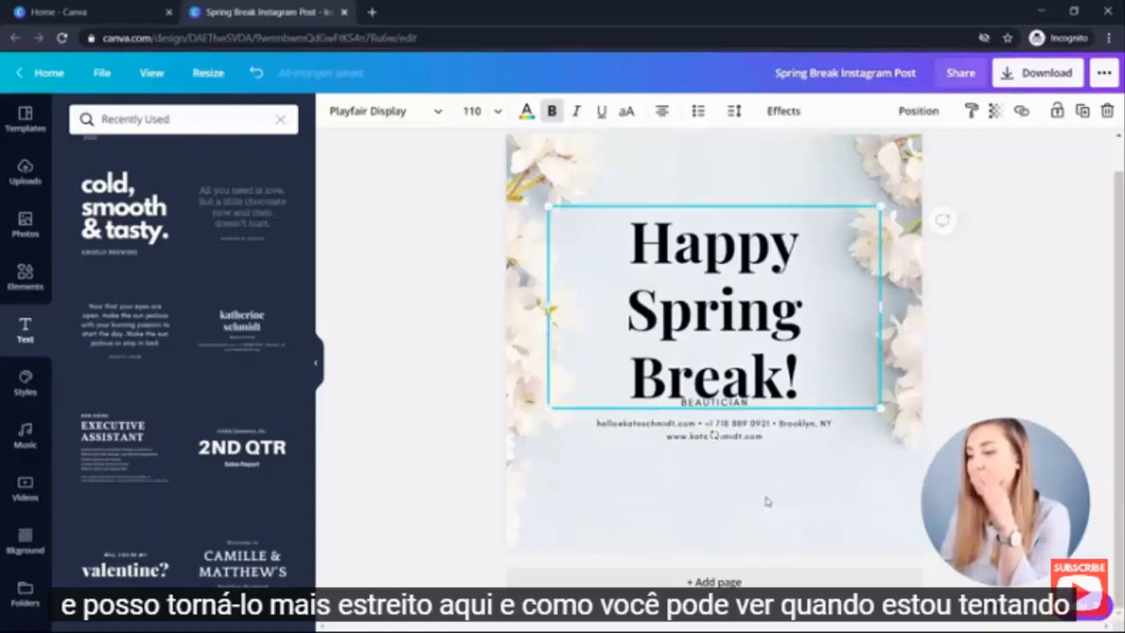
{"action": "left_click", "coordinate": [766, 502]}
- Move the contact details text line lower down the page
{"action": "left_click", "coordinate": [738, 376]}
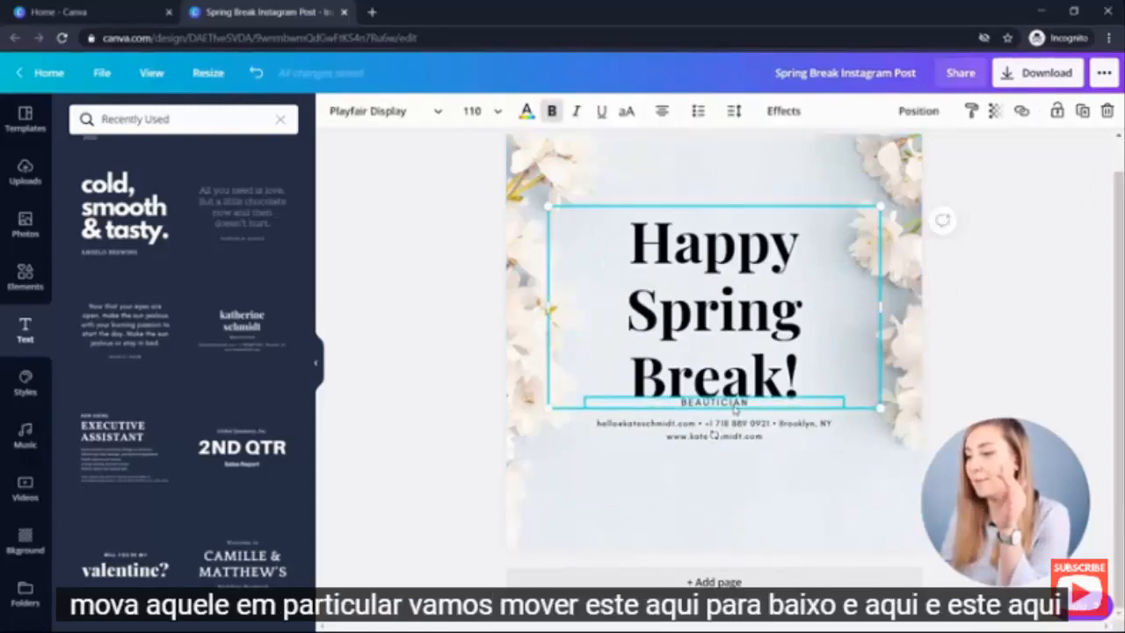
{"action": "left_click", "coordinate": [826, 507]}
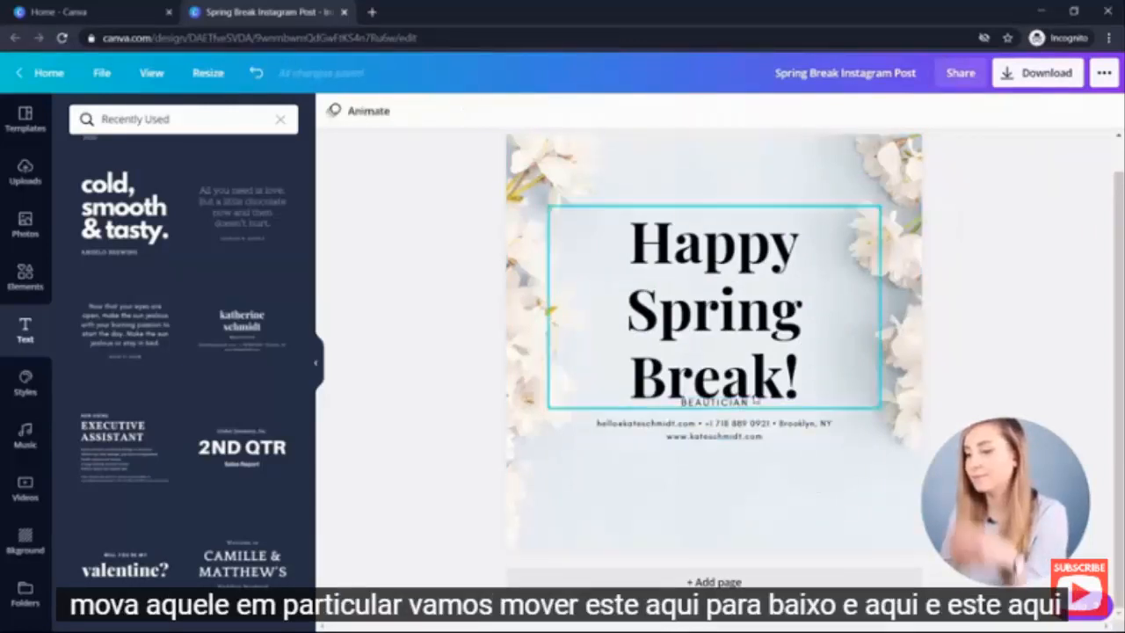
{"action": "left_click", "coordinate": [761, 477]}
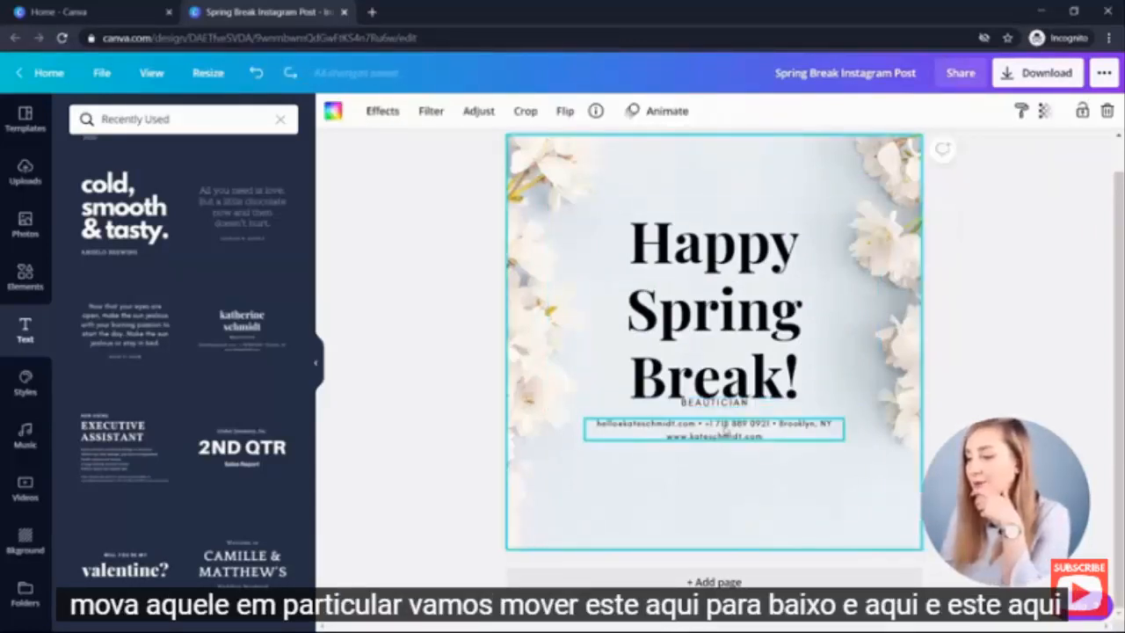
{"action": "left_click_drag", "start_coordinate": [724, 431], "coordinate": [719, 496]}
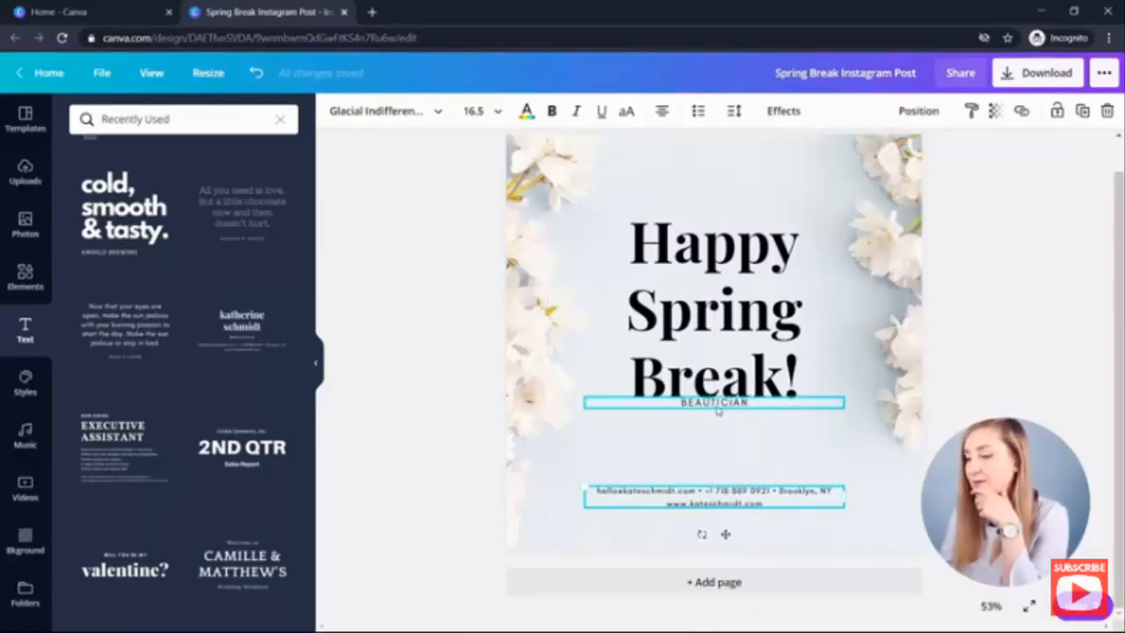
- Move the subtitle line just under the heading and delete the contact details text
{"action": "left_click_drag", "start_coordinate": [718, 408], "coordinate": [718, 434]}
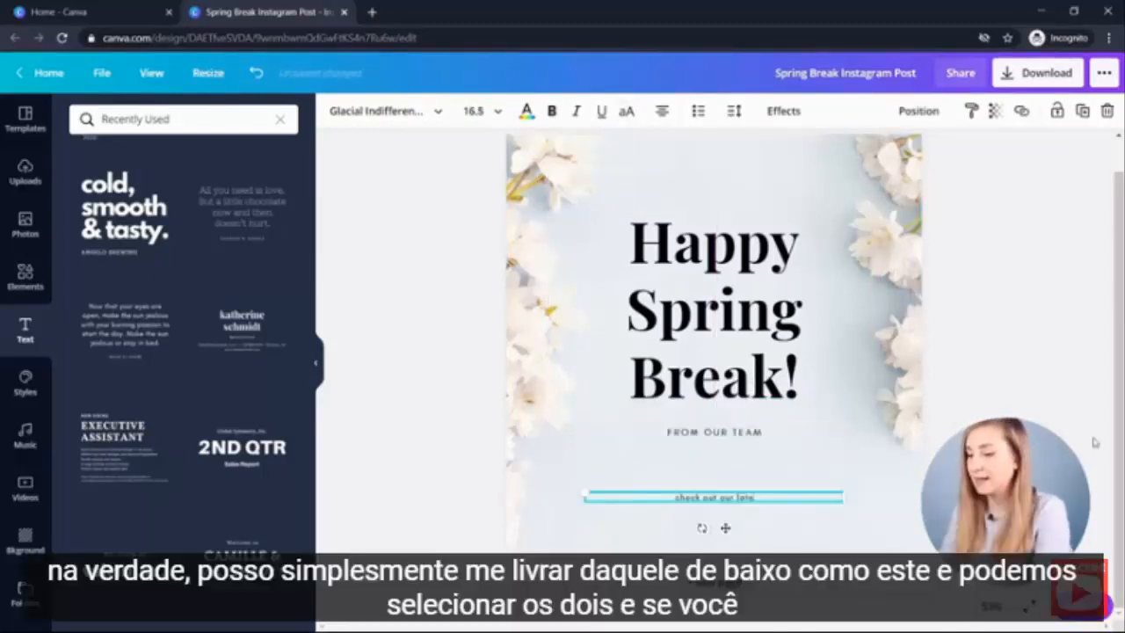
{"action": "key", "text": "BackSpace"}
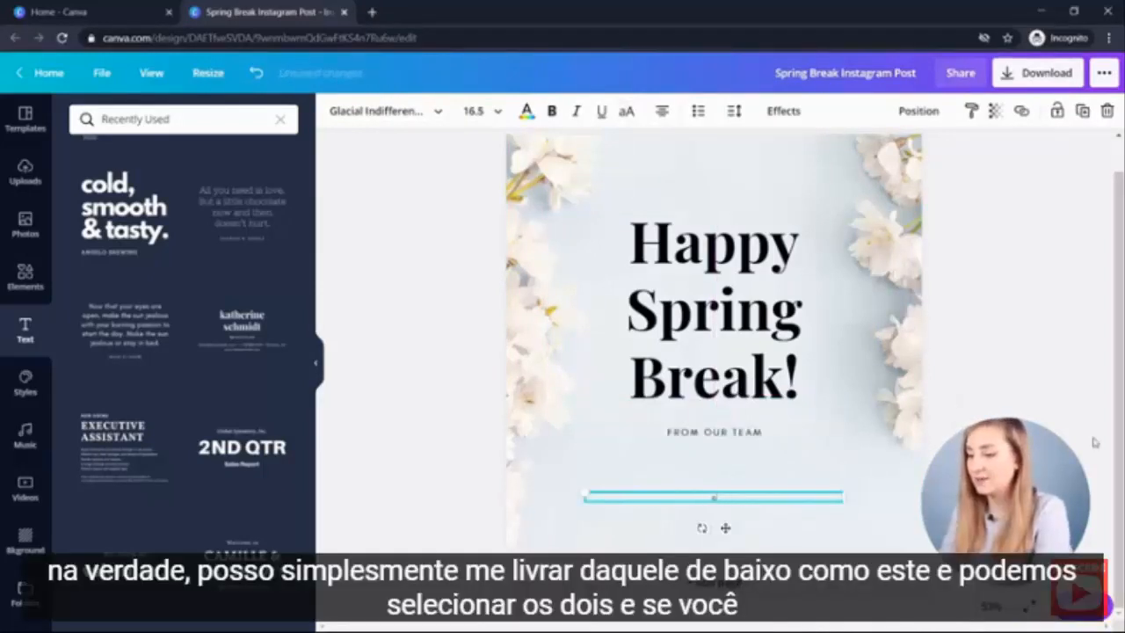
{"action": "left_click", "coordinate": [728, 512]}
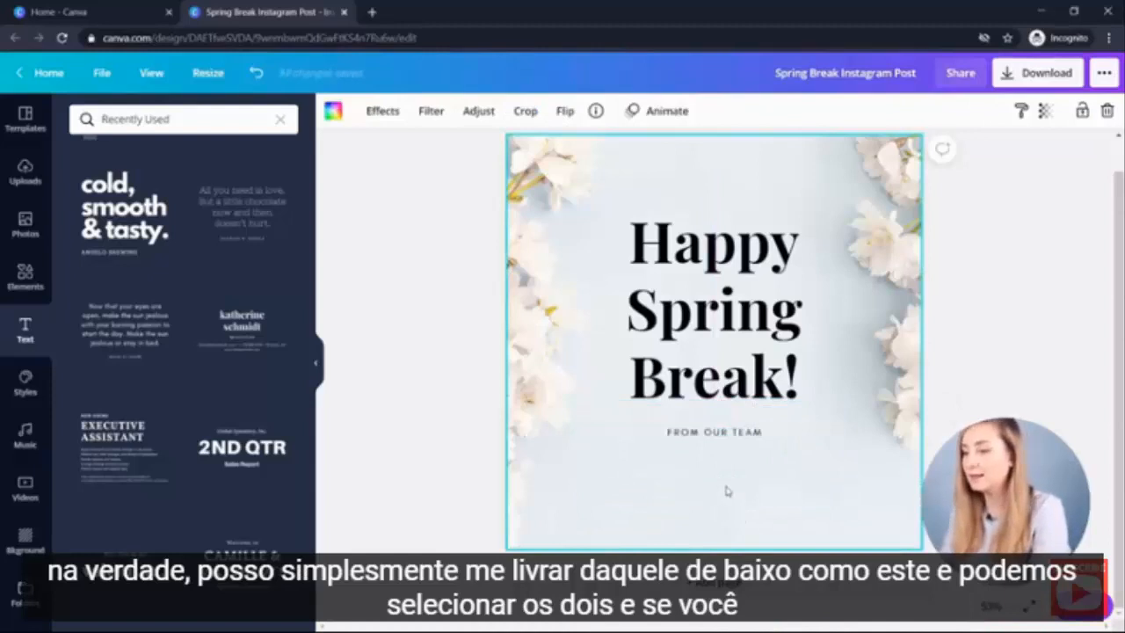
- Select both the heading and the subtitle and align them to the middle
{"action": "left_click_drag", "start_coordinate": [706, 470], "coordinate": [673, 303]}
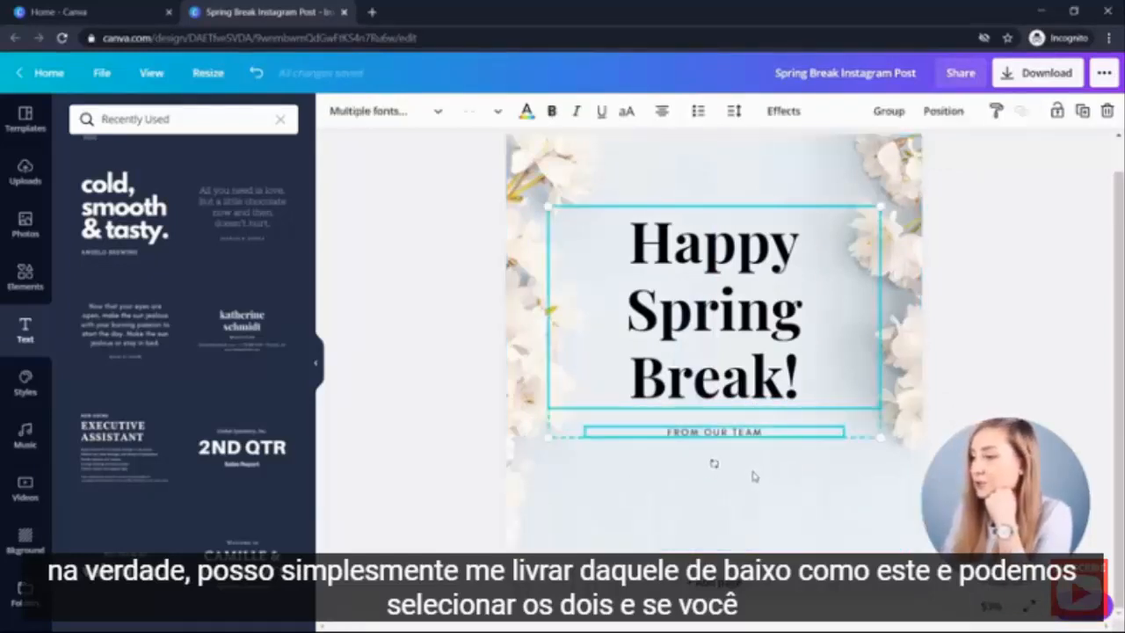
{"action": "left_click", "coordinate": [714, 509]}
{"action": "left_click_drag", "start_coordinate": [732, 518], "coordinate": [706, 290]}
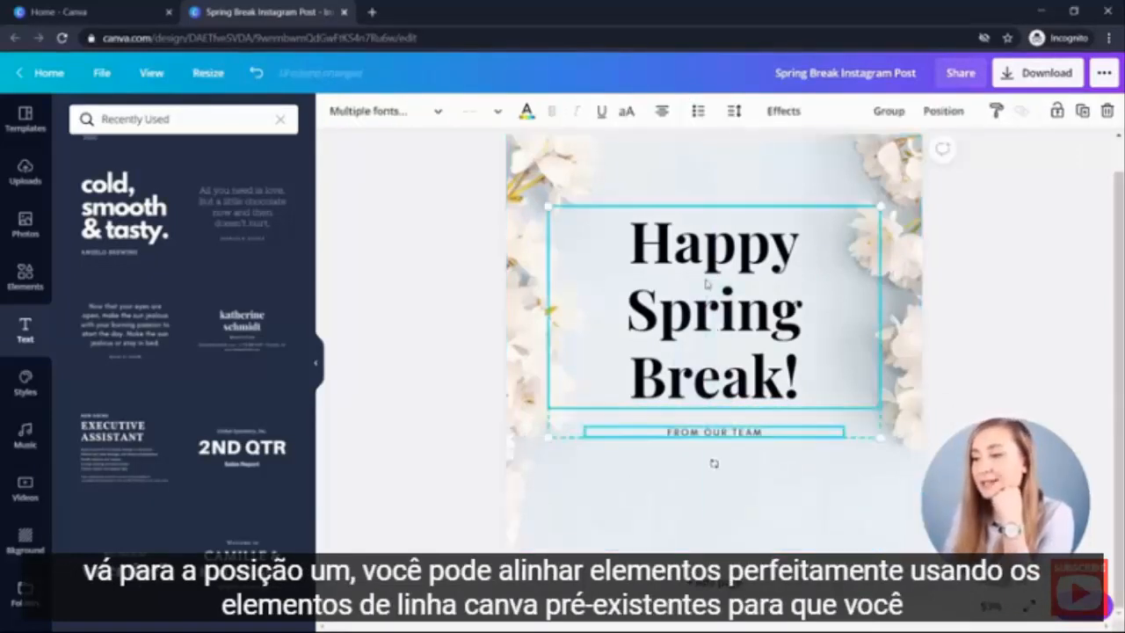
{"action": "left_click", "coordinate": [949, 109]}
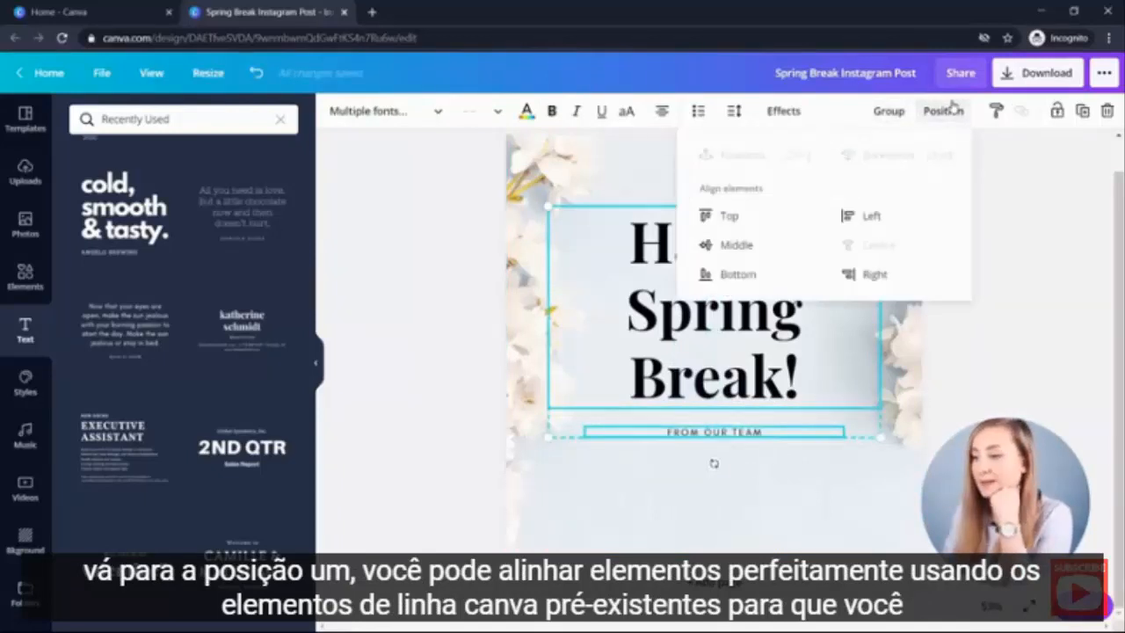
{"action": "left_click", "coordinate": [726, 247]}
{"action": "left_click", "coordinate": [760, 507]}
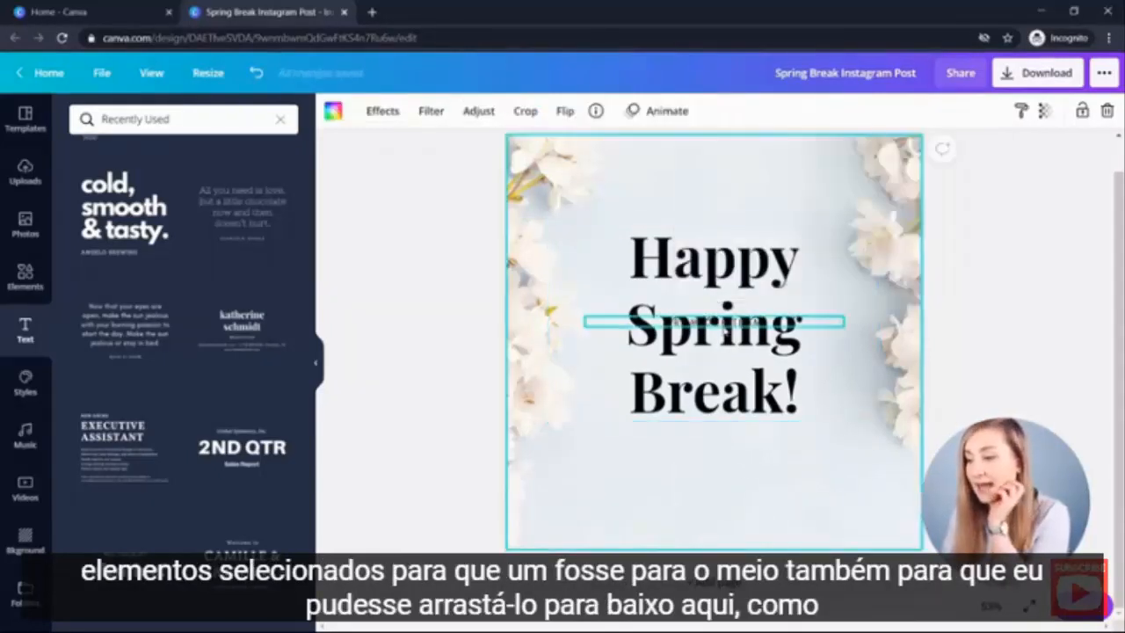
- Move the subtitle back down to sit just below the heading
{"action": "left_click", "coordinate": [736, 323]}
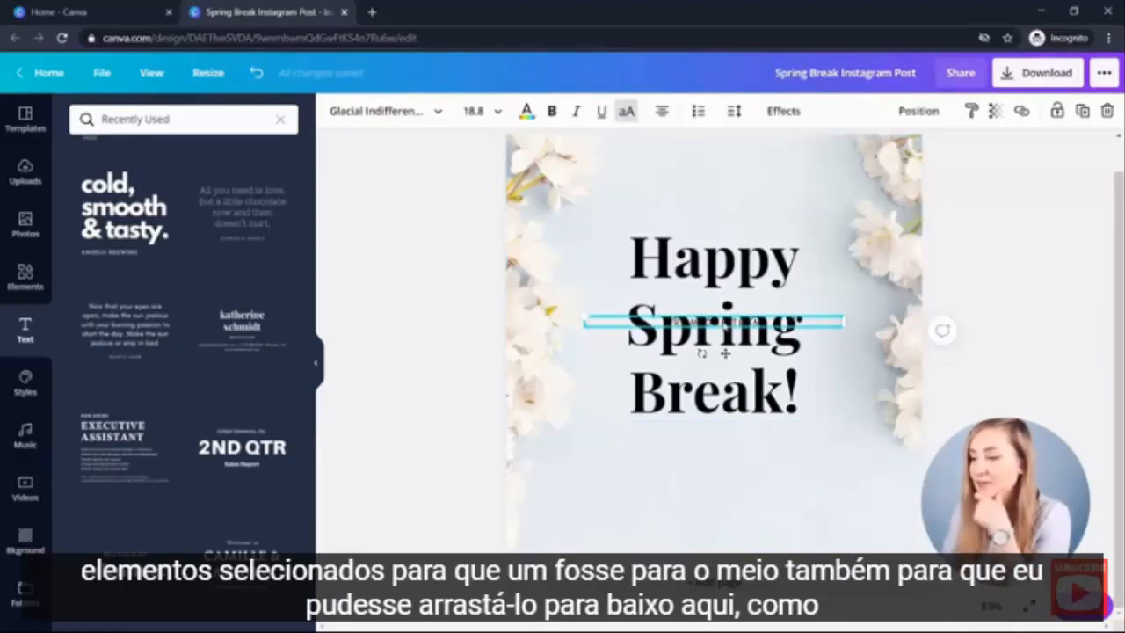
{"action": "left_click_drag", "start_coordinate": [725, 324], "coordinate": [724, 448]}
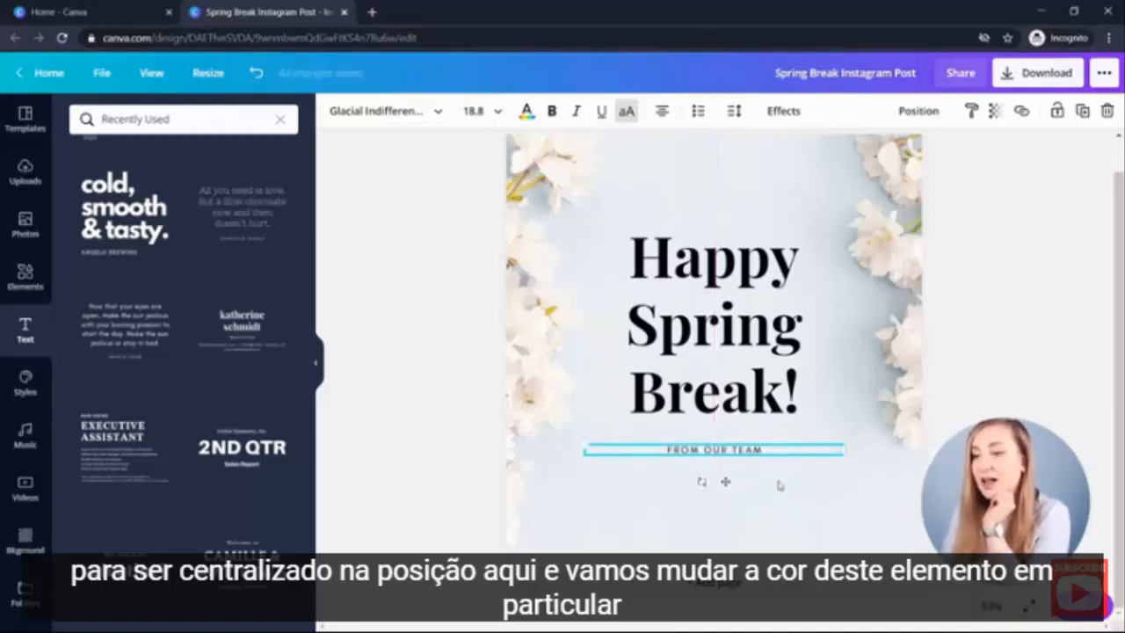
{"action": "left_click", "coordinate": [774, 473]}
- Color the heading and the subtitle dark navy blue from the main color palette
{"action": "left_click", "coordinate": [768, 296]}
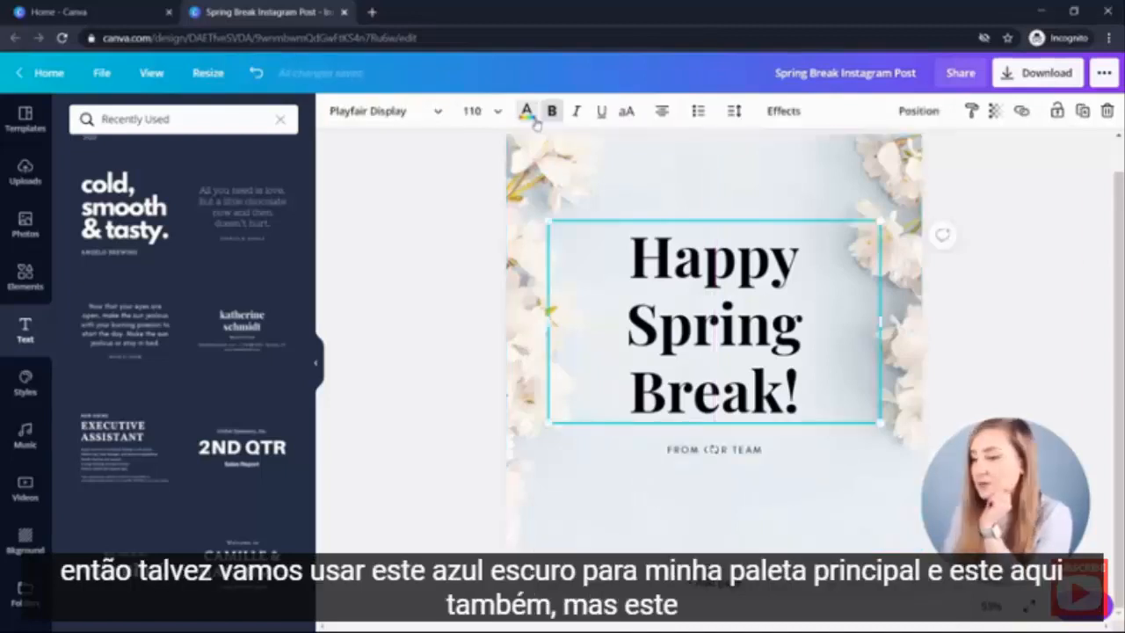
{"action": "left_click", "coordinate": [526, 110]}
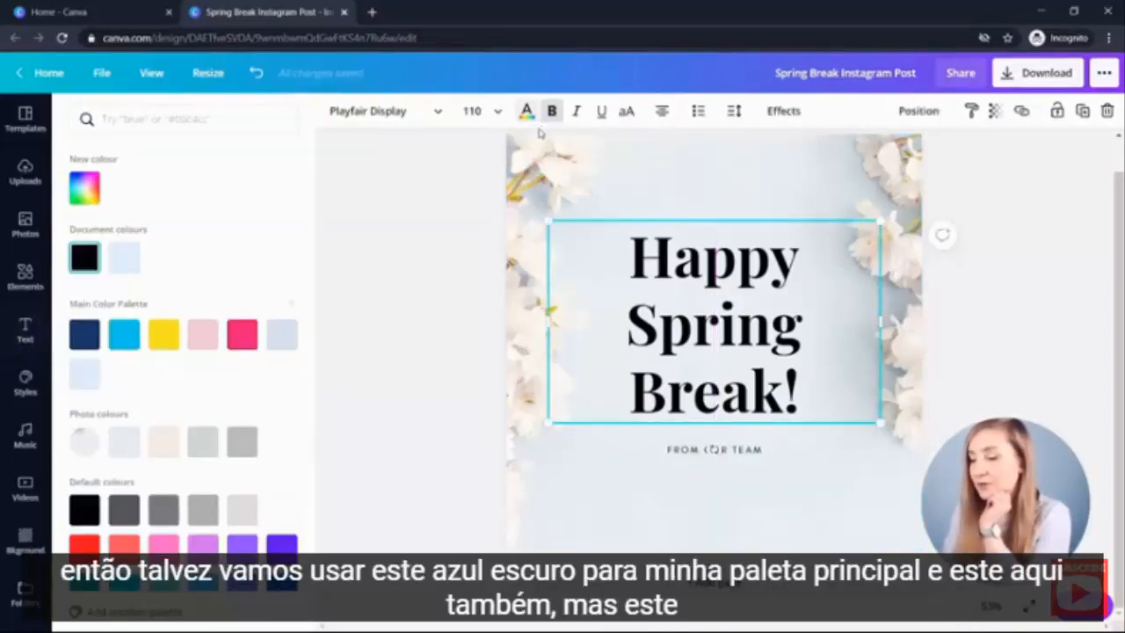
{"action": "left_click", "coordinate": [85, 333]}
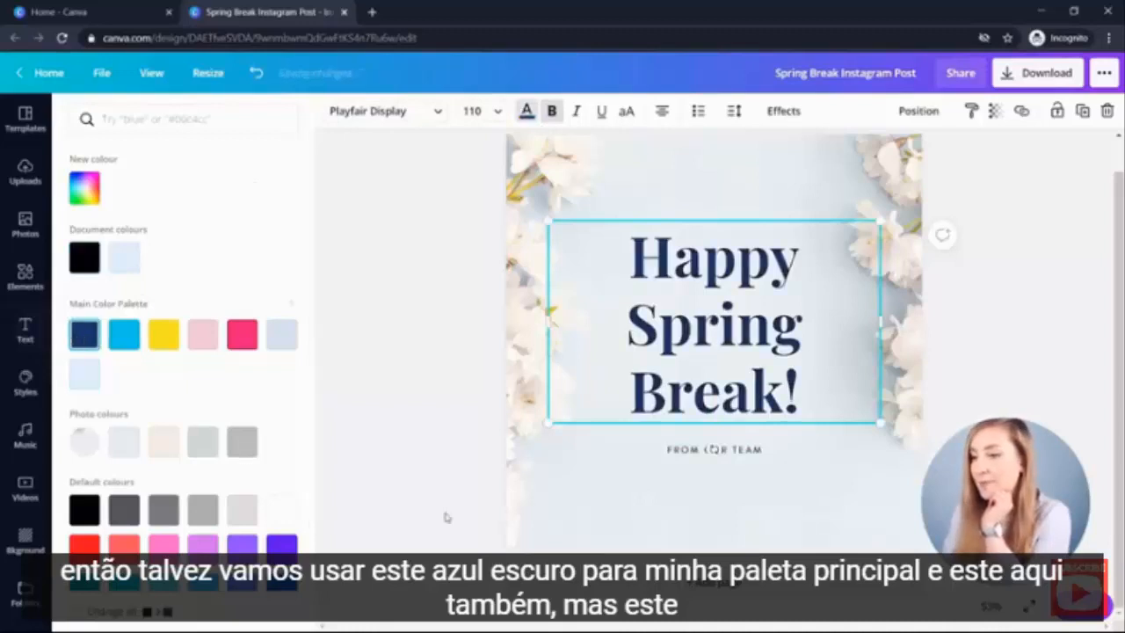
{"action": "left_click", "coordinate": [684, 451]}
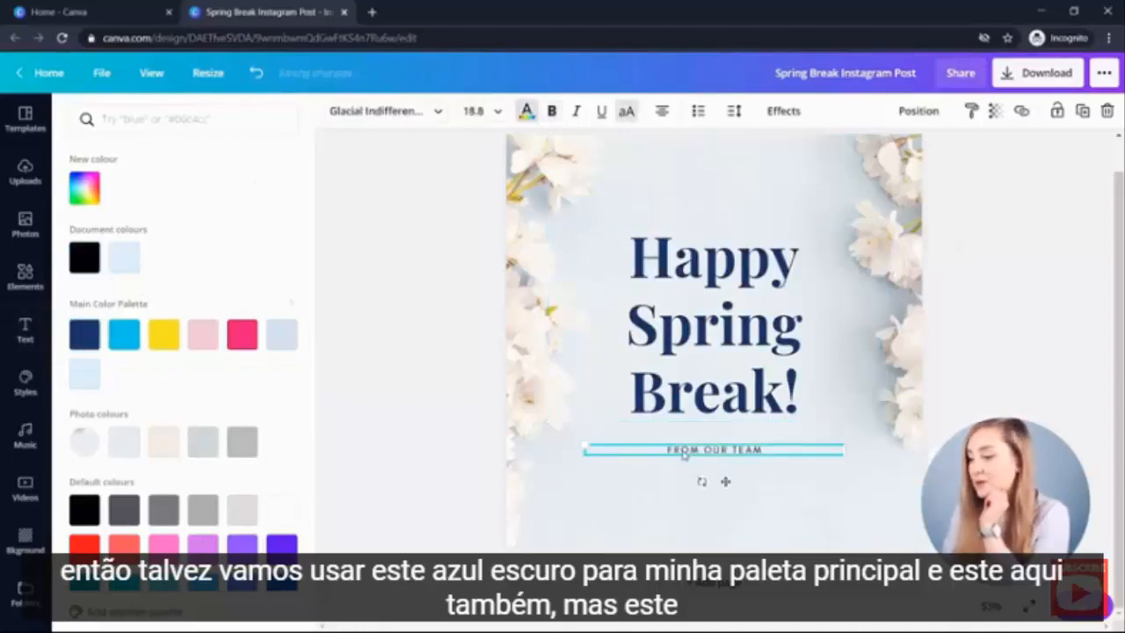
{"action": "left_click", "coordinate": [77, 333]}
{"action": "left_click", "coordinate": [863, 516]}
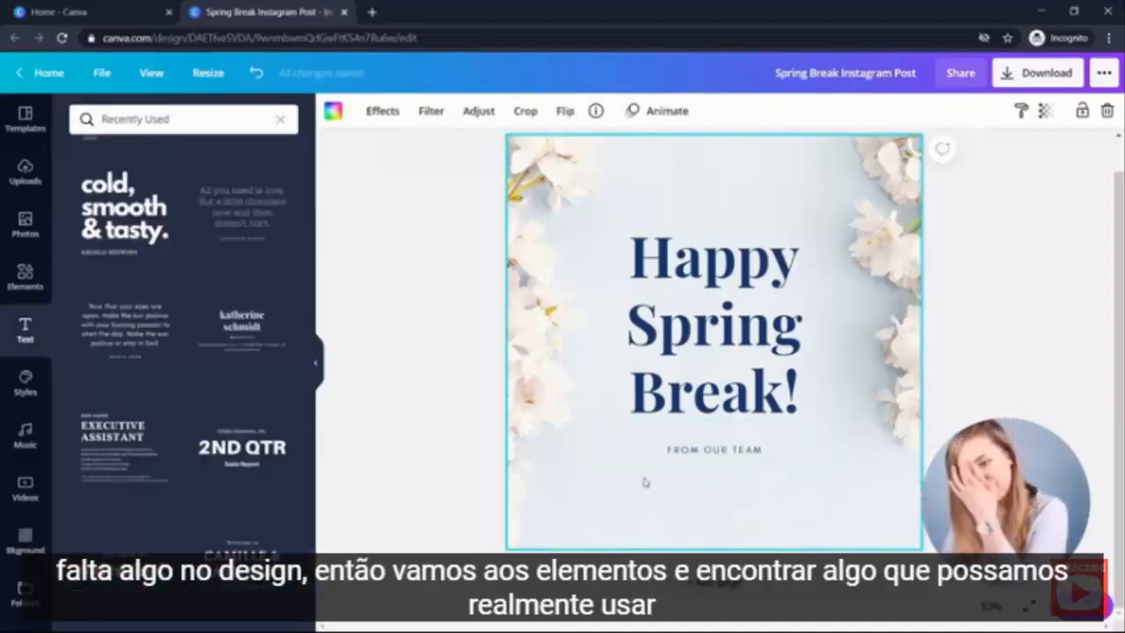
- Add a plain straight line from the Lines elements and color it dark navy
{"action": "left_click", "coordinate": [24, 280]}
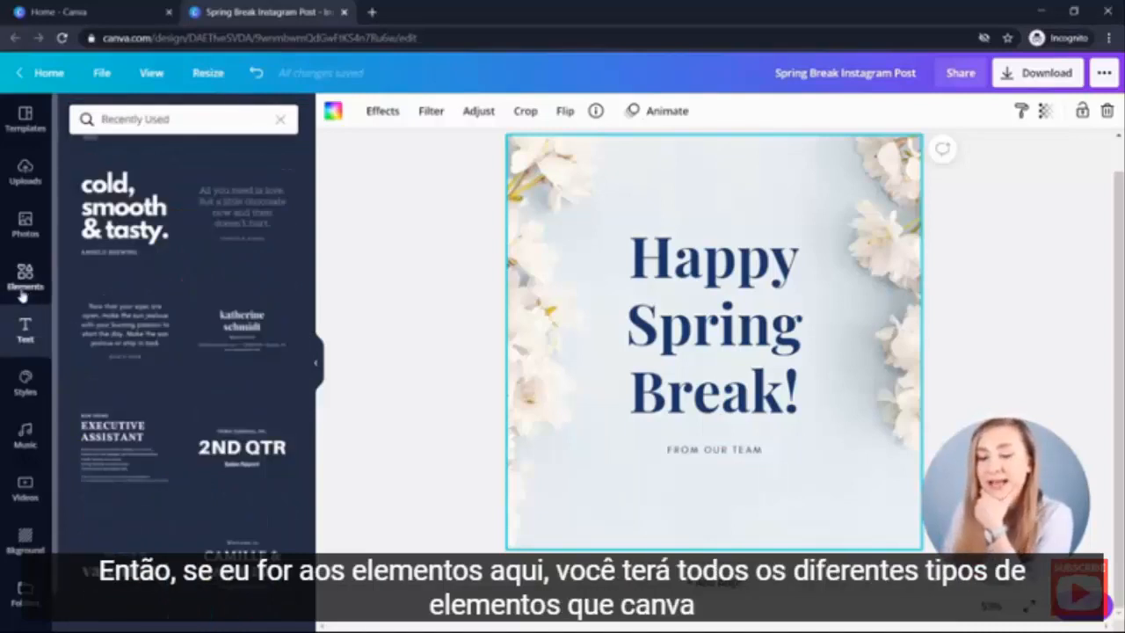
{"action": "left_click", "coordinate": [24, 290]}
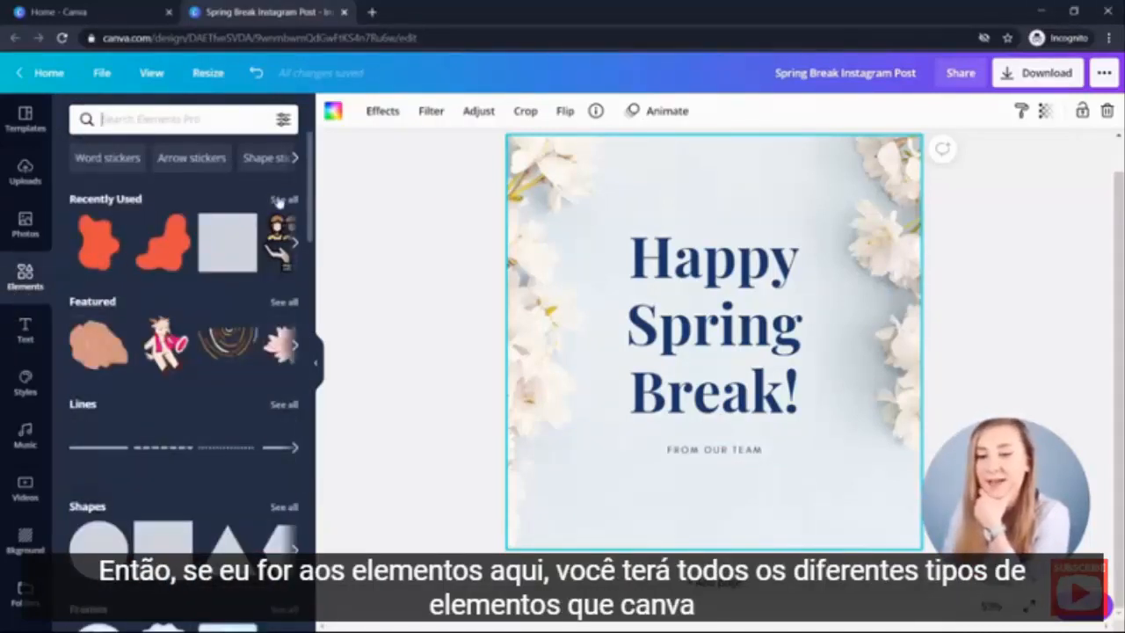
{"action": "scroll", "coordinate": [164, 195], "scroll_direction": "down", "scroll_amount": 5}
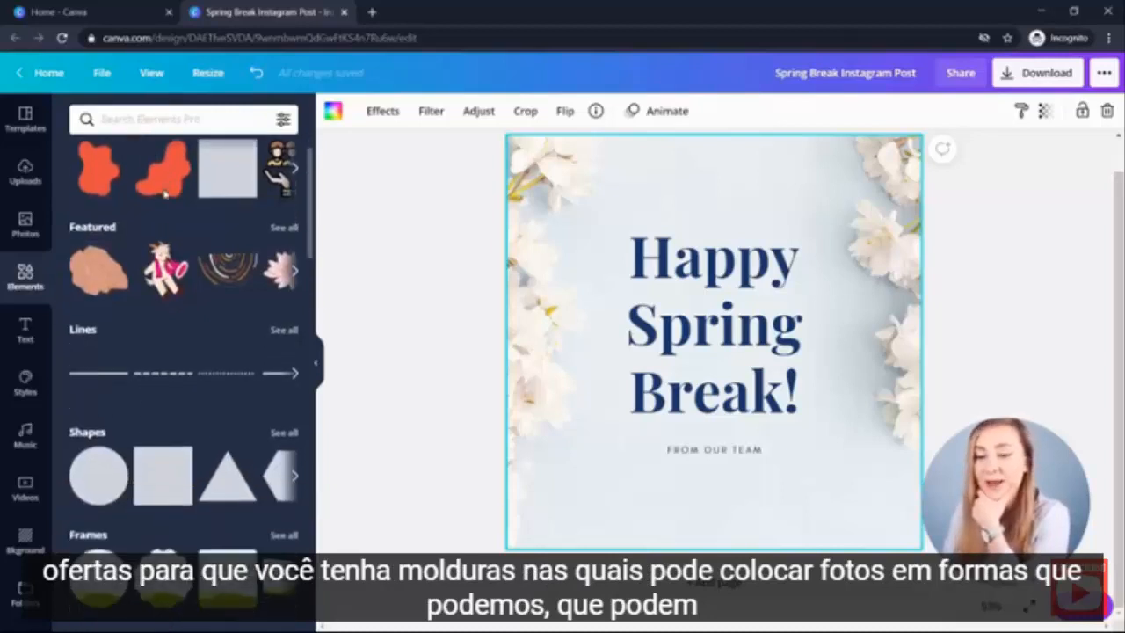
{"action": "scroll", "coordinate": [175, 333], "scroll_direction": "up", "scroll_amount": 3}
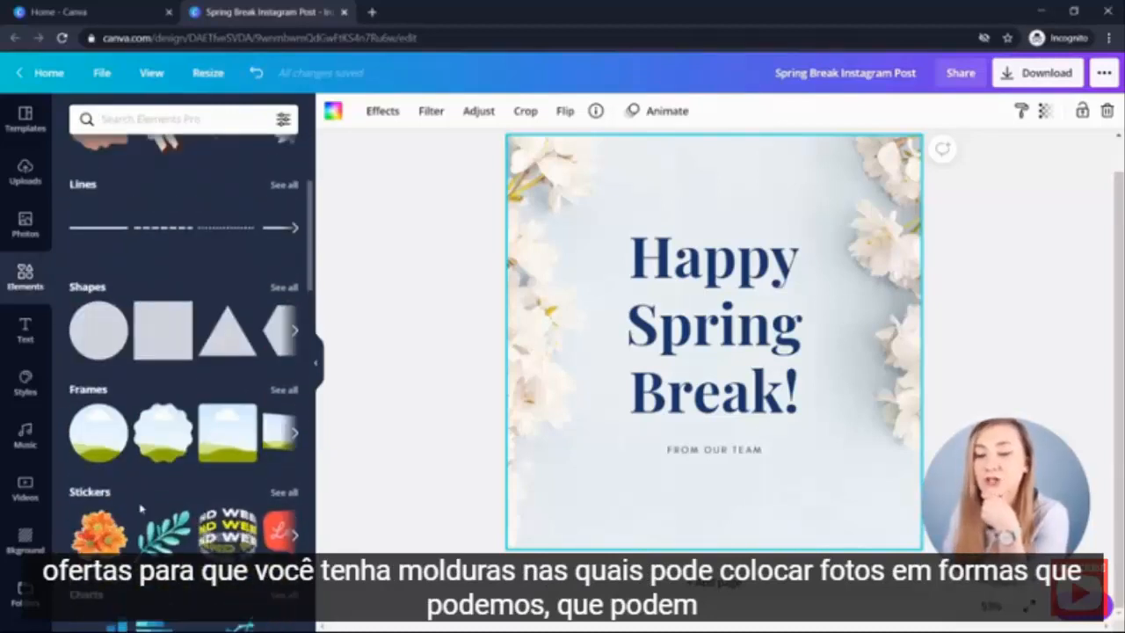
{"action": "scroll", "coordinate": [92, 466], "scroll_direction": "up", "scroll_amount": 1}
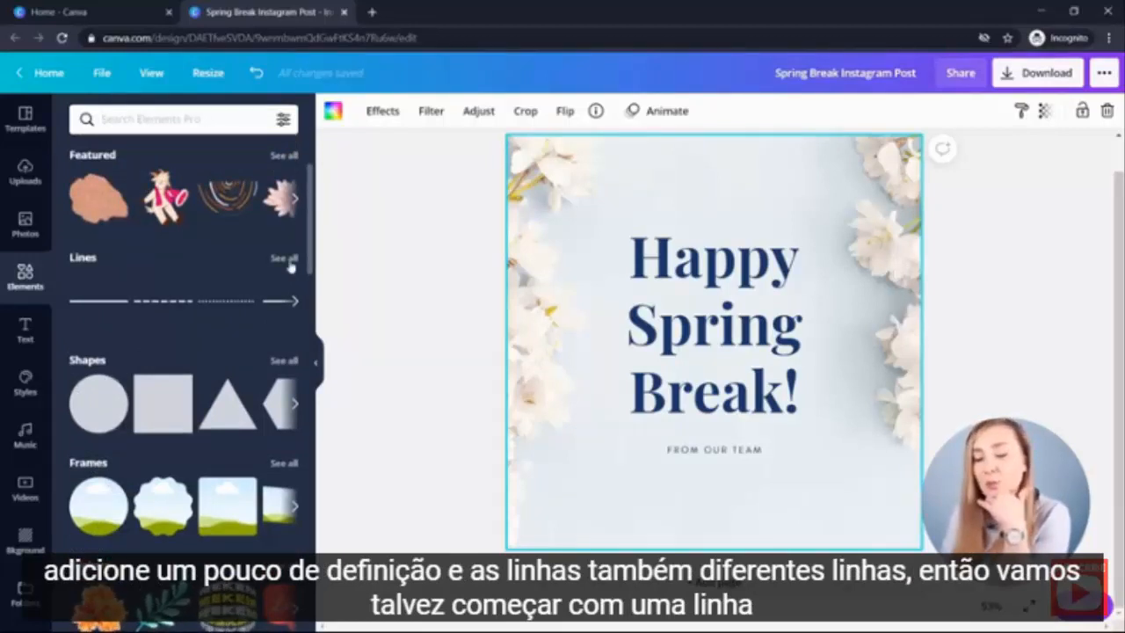
{"action": "left_click", "coordinate": [291, 260]}
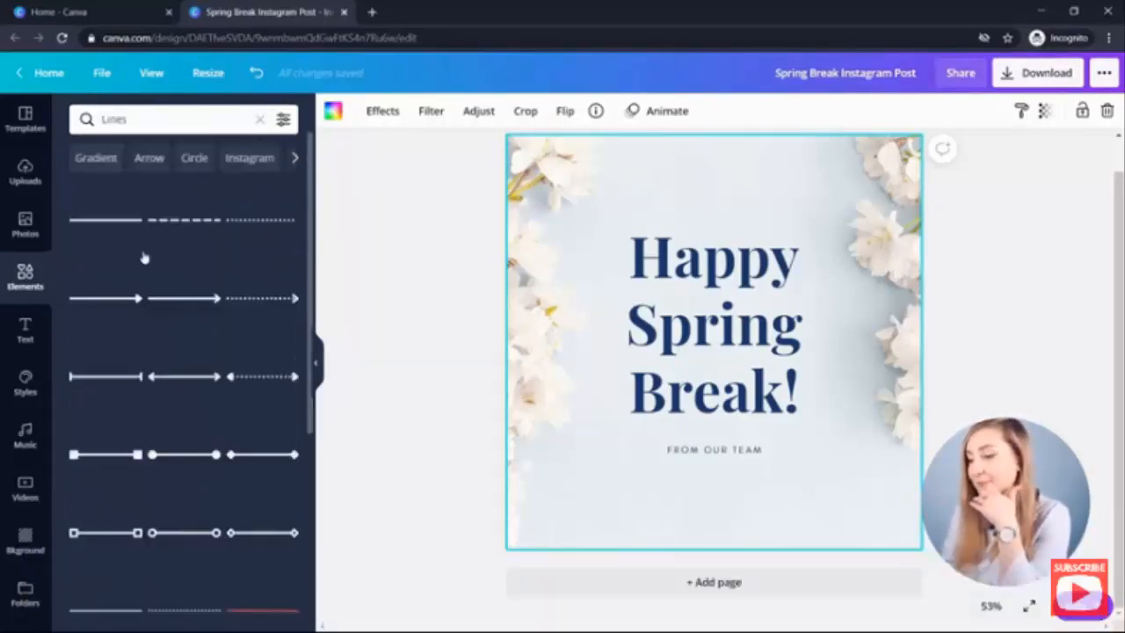
{"action": "left_click", "coordinate": [88, 222]}
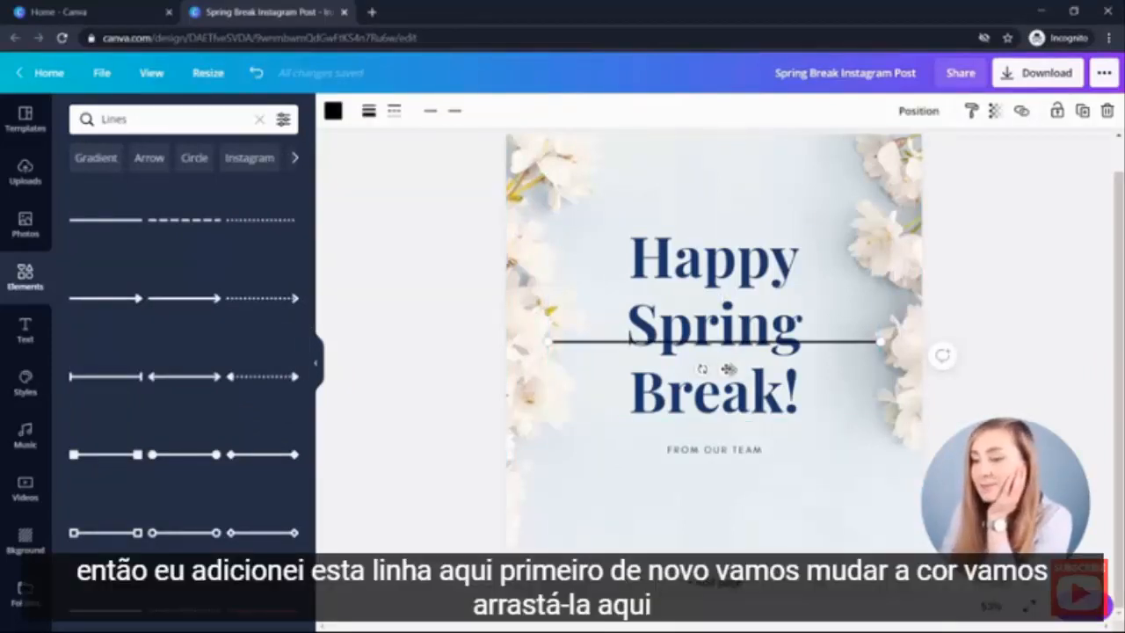
{"action": "left_click", "coordinate": [333, 110]}
{"action": "left_click", "coordinate": [124, 256]}
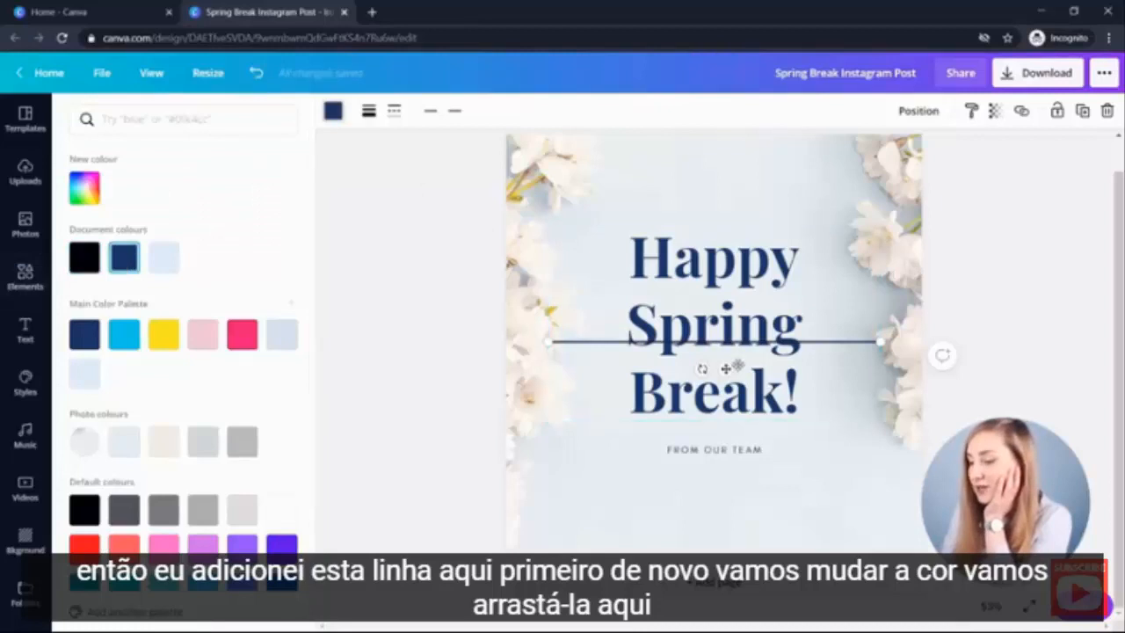
- Move the line to the bottom of the post and try its weight and dash styles, ending on a thin solid line
{"action": "left_click_drag", "start_coordinate": [726, 368], "coordinate": [721, 535]}
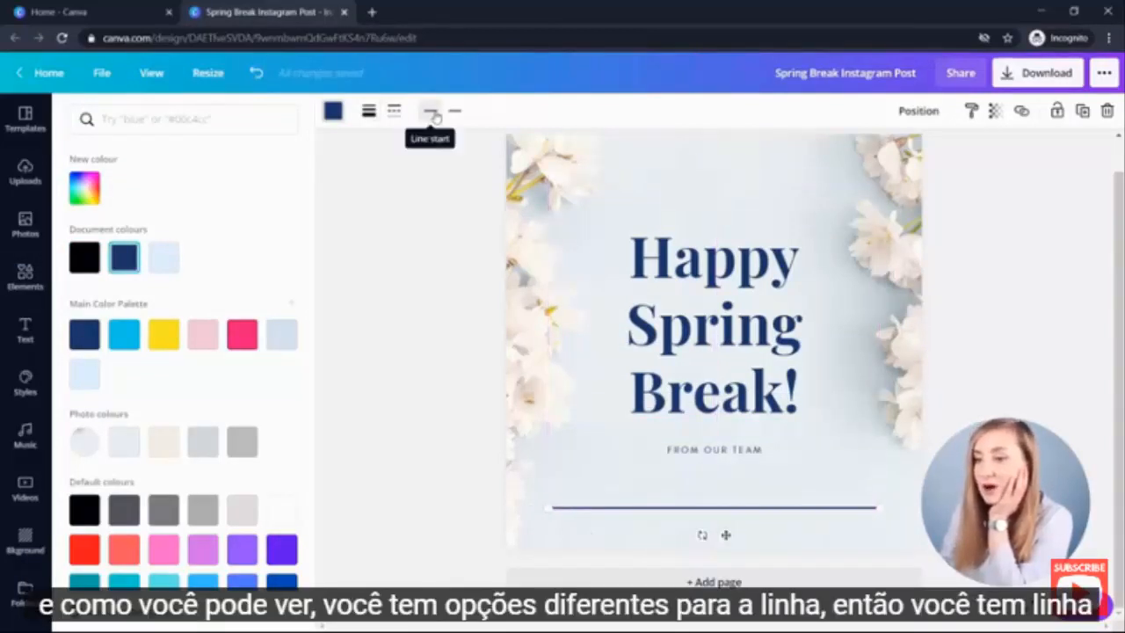
{"action": "left_click", "coordinate": [368, 112]}
{"action": "left_click_drag", "start_coordinate": [452, 149], "coordinate": [448, 148]}
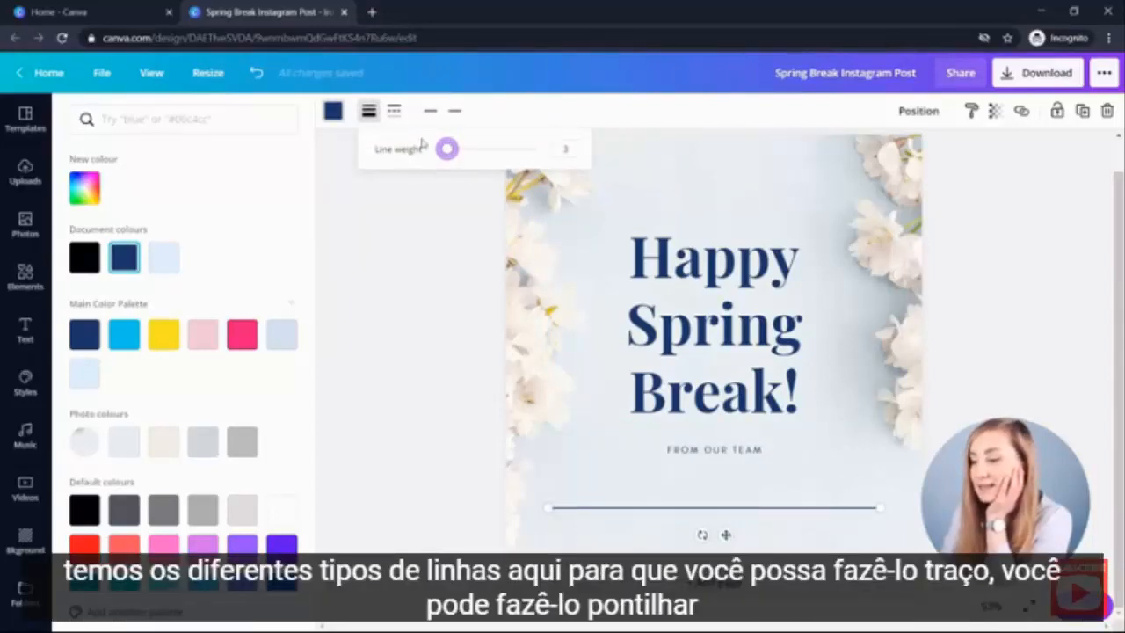
{"action": "left_click", "coordinate": [393, 111]}
{"action": "left_click", "coordinate": [428, 215]}
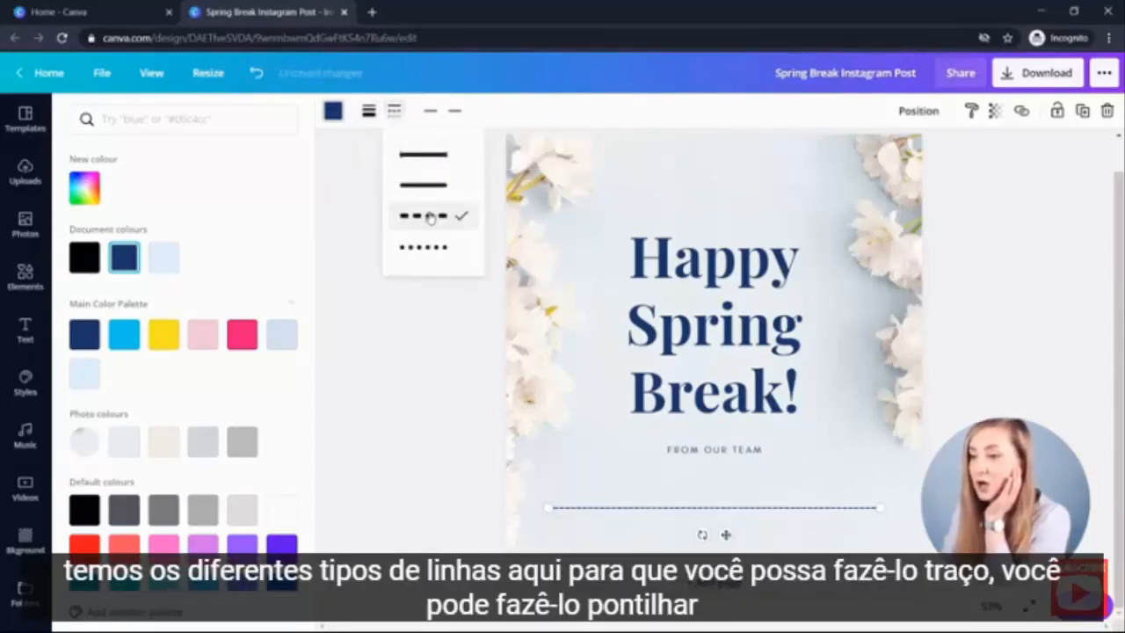
{"action": "left_click", "coordinate": [440, 248]}
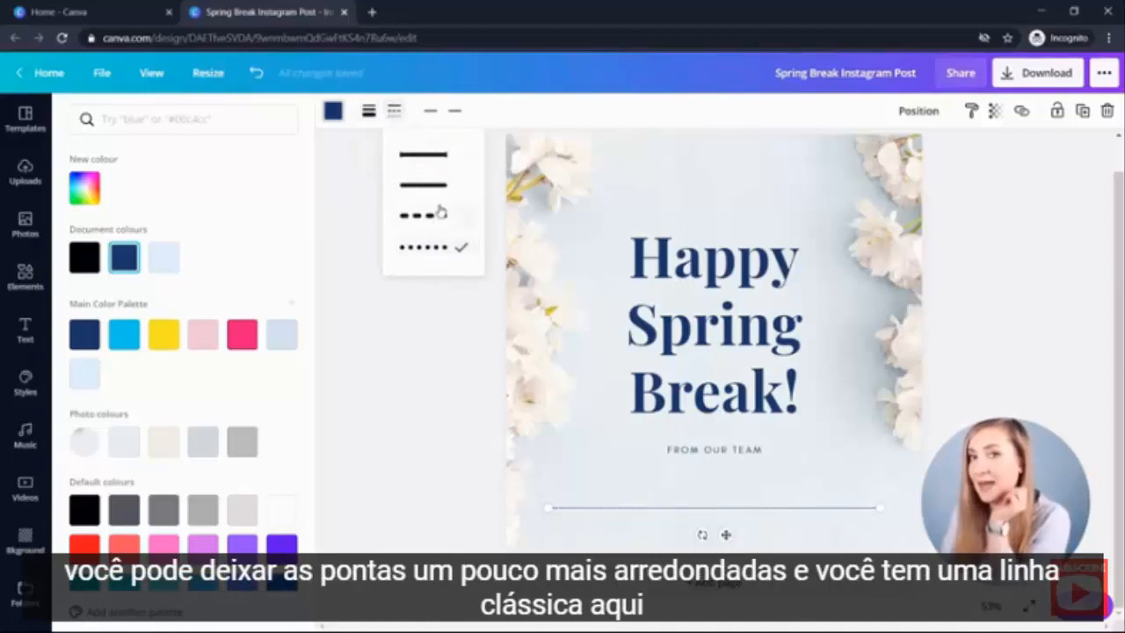
{"action": "left_click", "coordinate": [445, 187]}
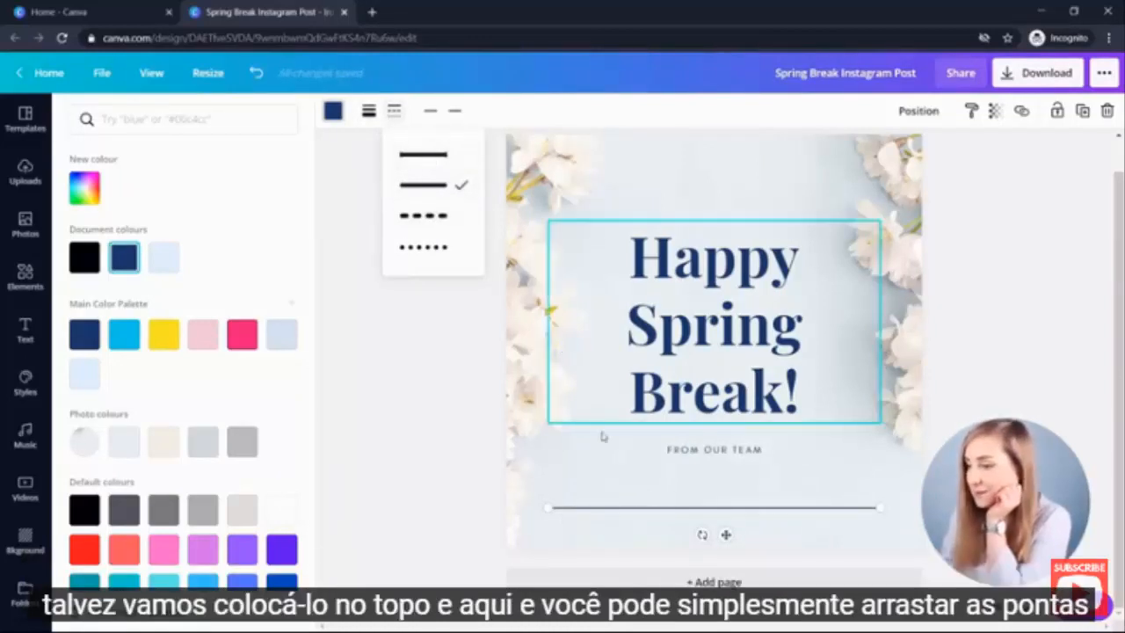
- Move the line above the heading and shorten both ends to about the heading's width
{"action": "left_click_drag", "start_coordinate": [726, 535], "coordinate": [731, 230]}
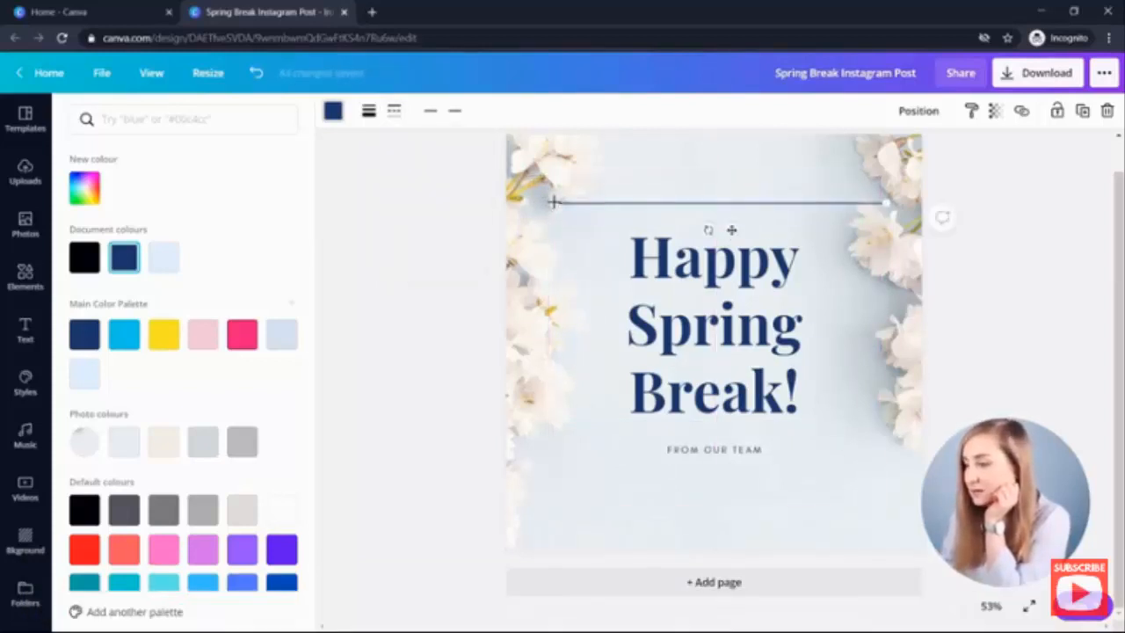
{"action": "left_click_drag", "start_coordinate": [552, 202], "coordinate": [629, 204]}
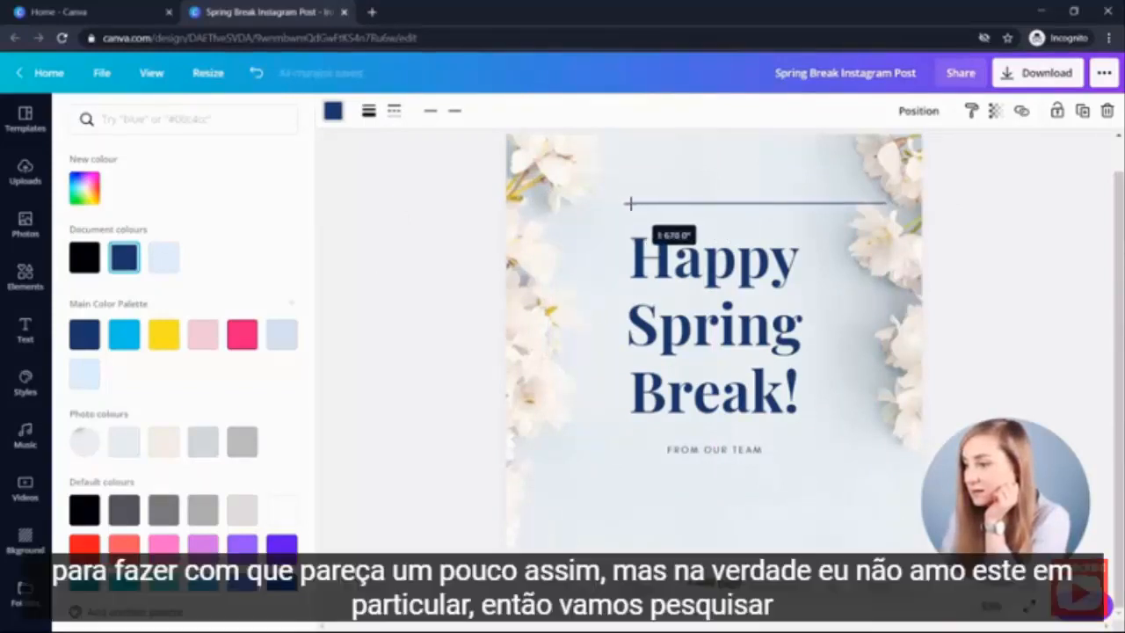
{"action": "left_click_drag", "start_coordinate": [884, 204], "coordinate": [796, 204]}
{"action": "left_click", "coordinate": [835, 522]}
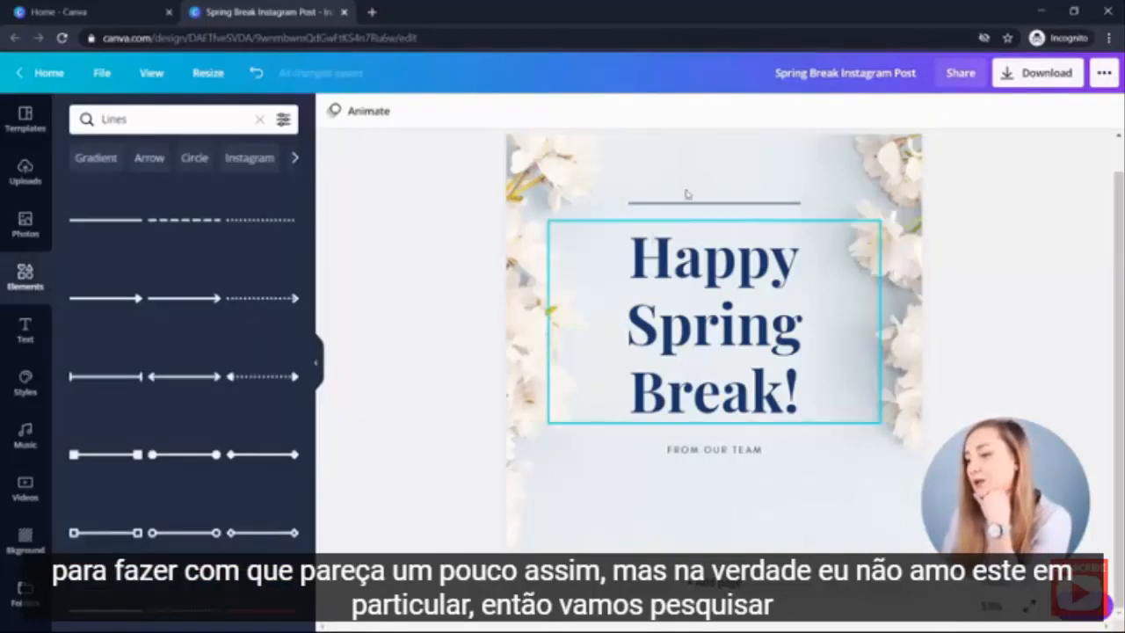
{"action": "left_click_drag", "start_coordinate": [721, 191], "coordinate": [735, 222]}
{"action": "left_click", "coordinate": [728, 192]}
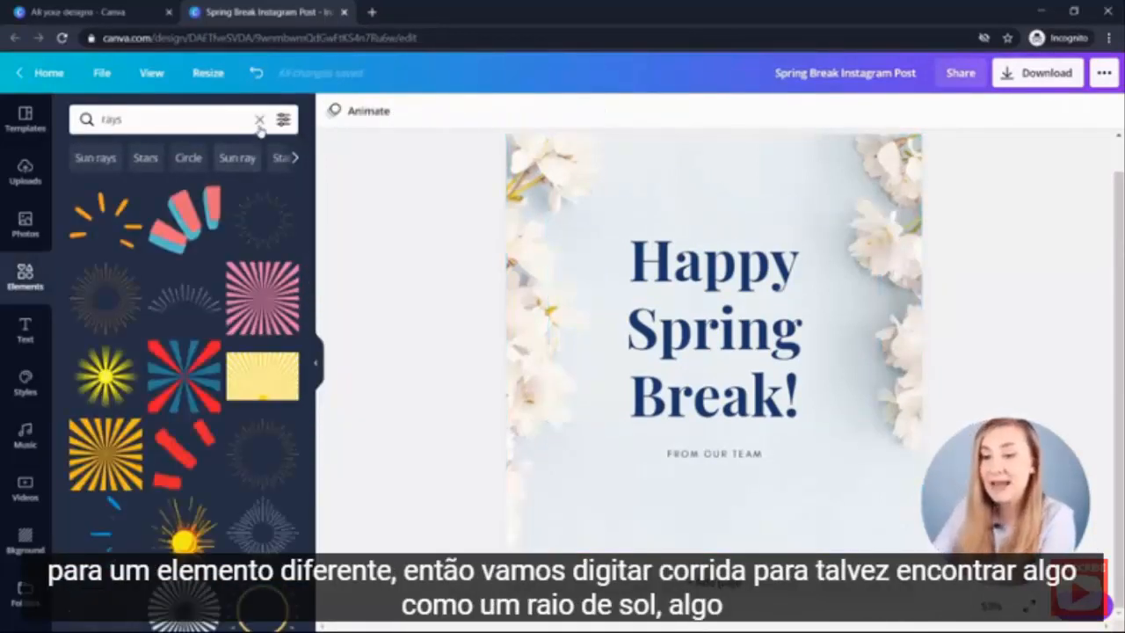
- Search the elements for 'rays' and add a thin sunburst rays graphic to the design
{"action": "left_click", "coordinate": [259, 120]}
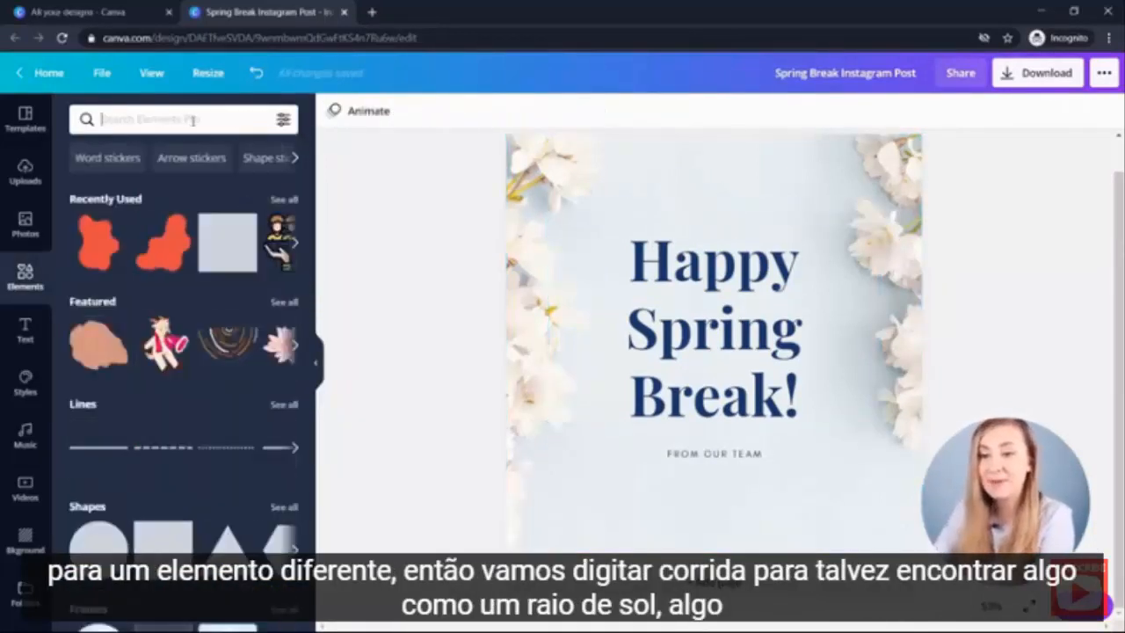
{"action": "type", "text": "rays"}
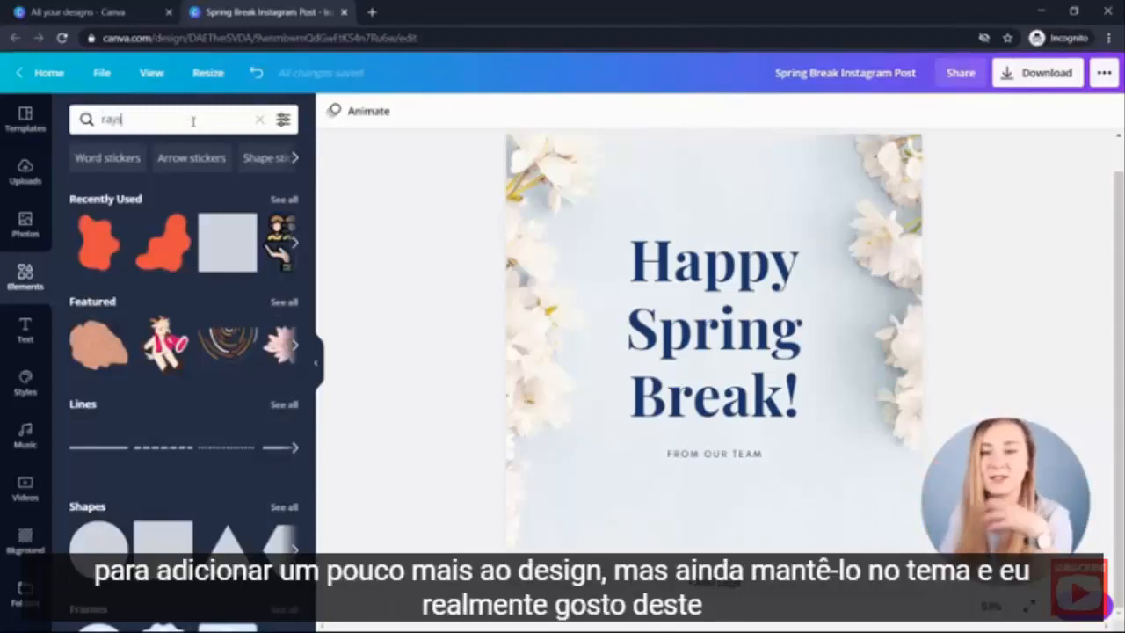
{"action": "key", "text": "Return"}
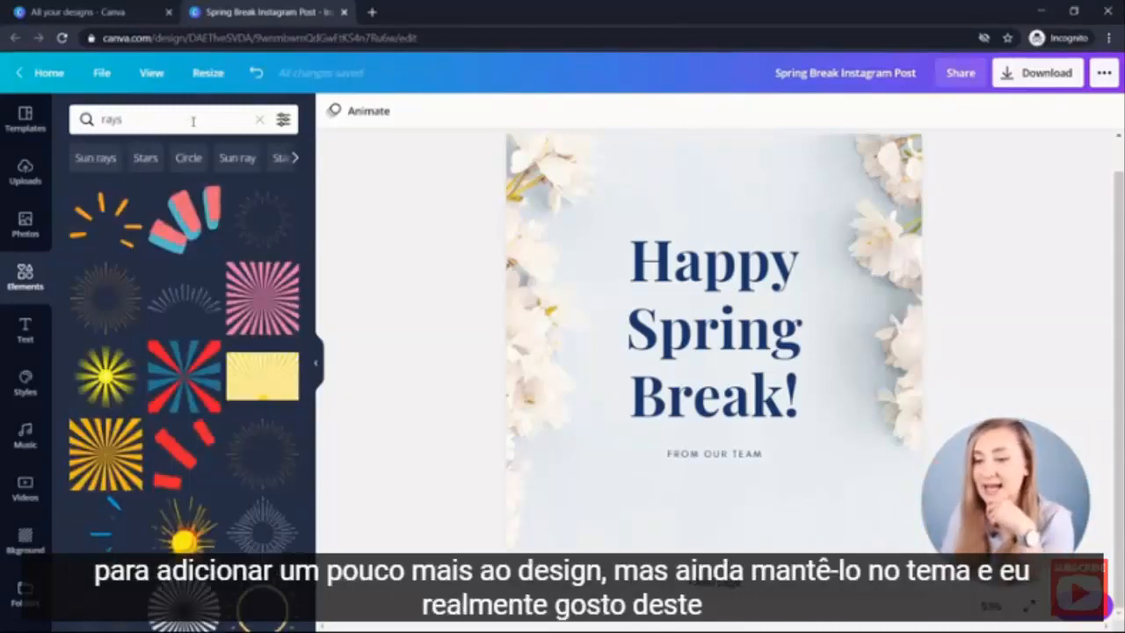
{"action": "left_click", "coordinate": [187, 299]}
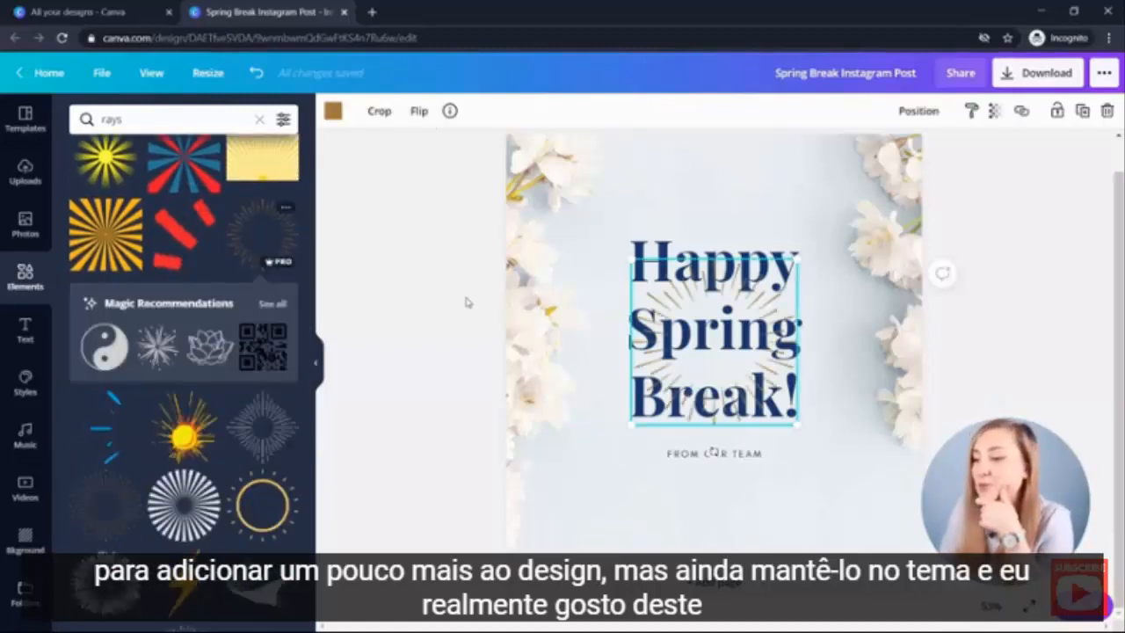
{"action": "key", "text": "Delete"}
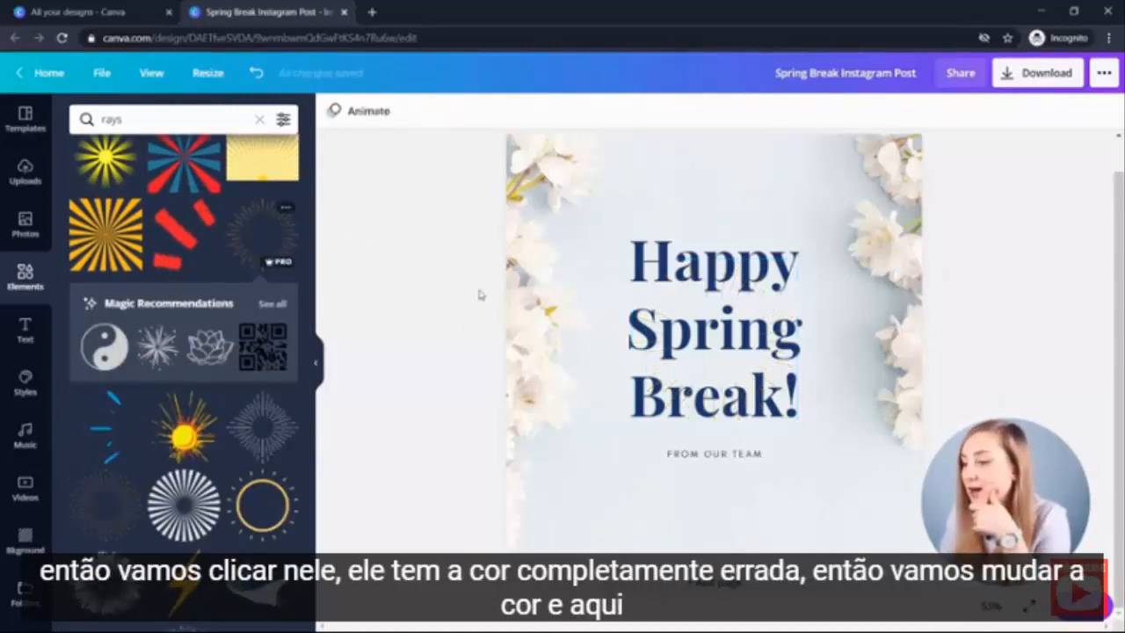
{"action": "left_click", "coordinate": [254, 230]}
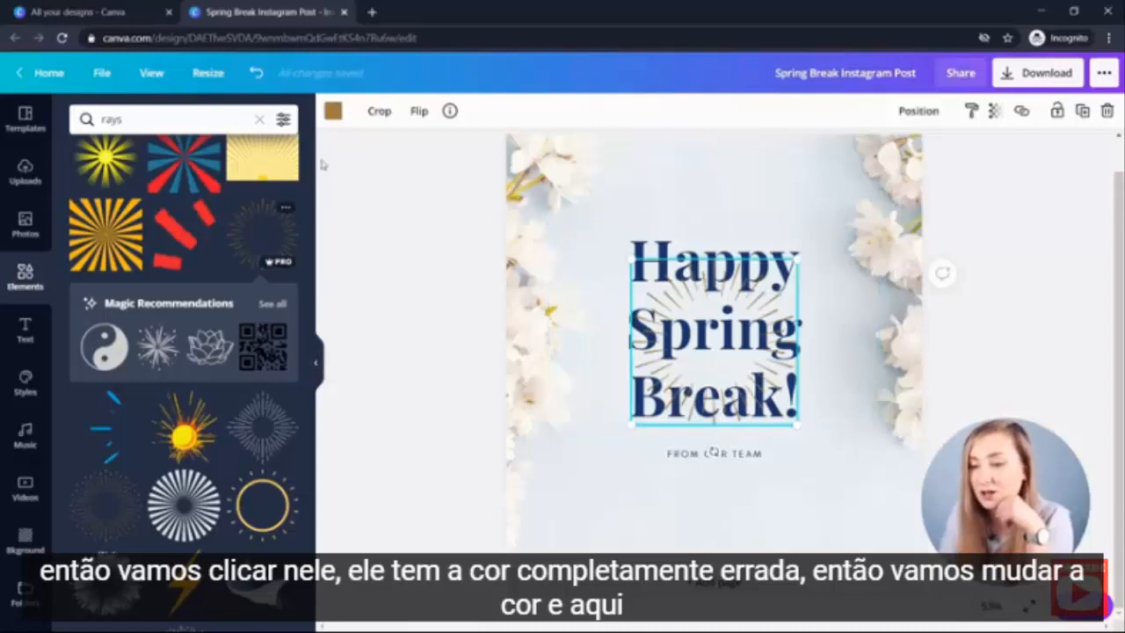
- Recolor the rays graphic yellow and then bright blue
{"action": "left_click", "coordinate": [332, 110]}
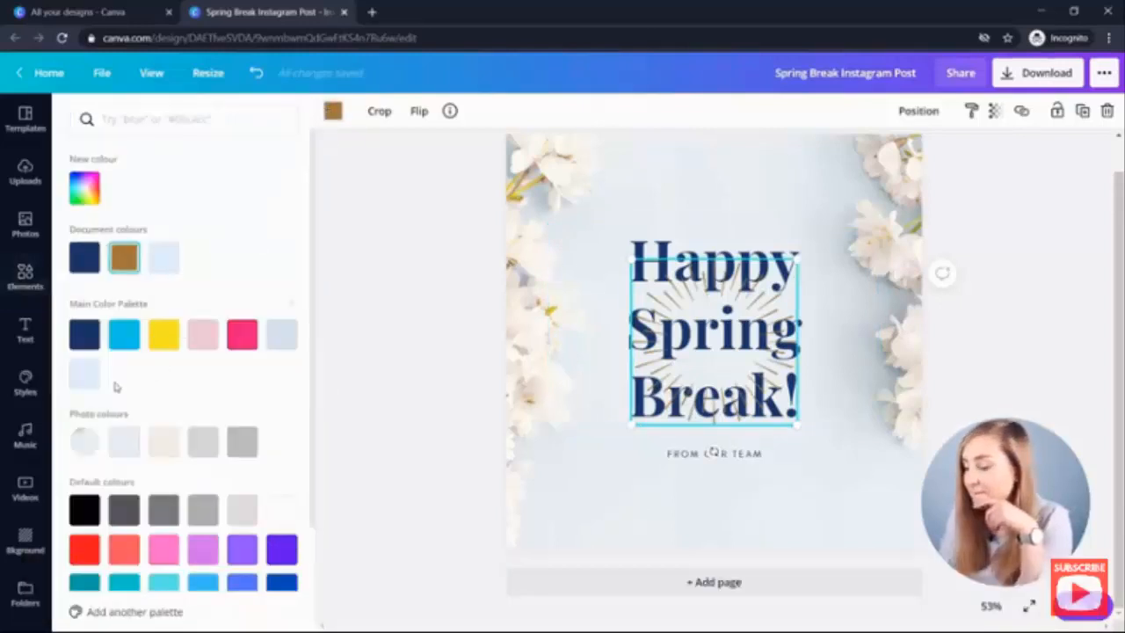
{"action": "left_click", "coordinate": [162, 335]}
{"action": "left_click", "coordinate": [124, 335]}
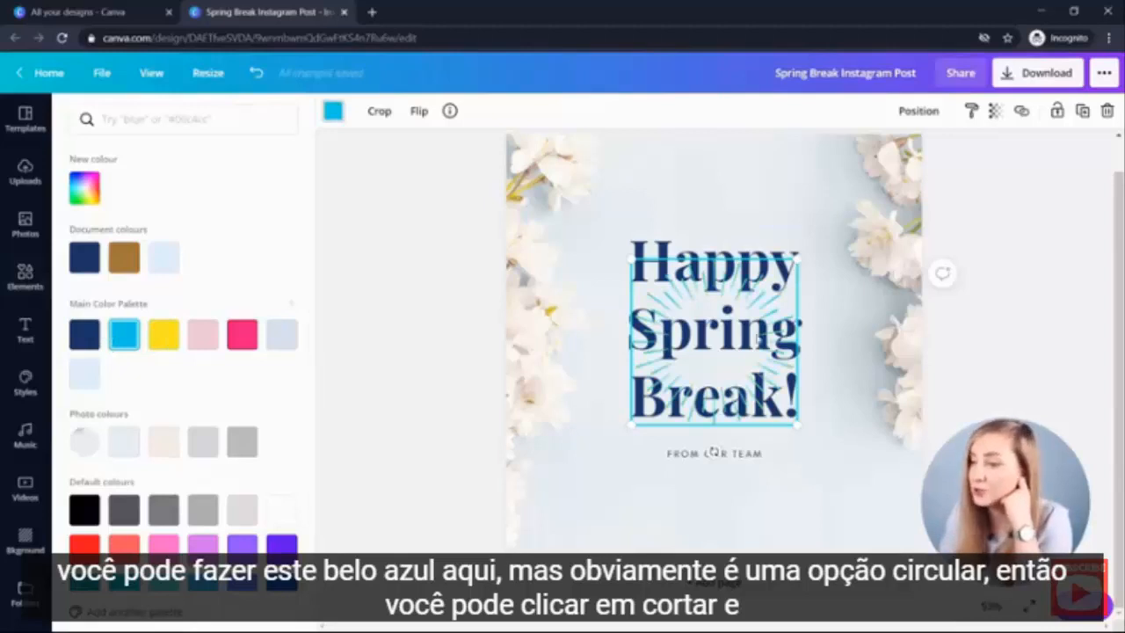
- Crop the rays graphic to its upper half and scale it into a small arc centred above the heading
{"action": "left_click_drag", "start_coordinate": [758, 339], "coordinate": [758, 239]}
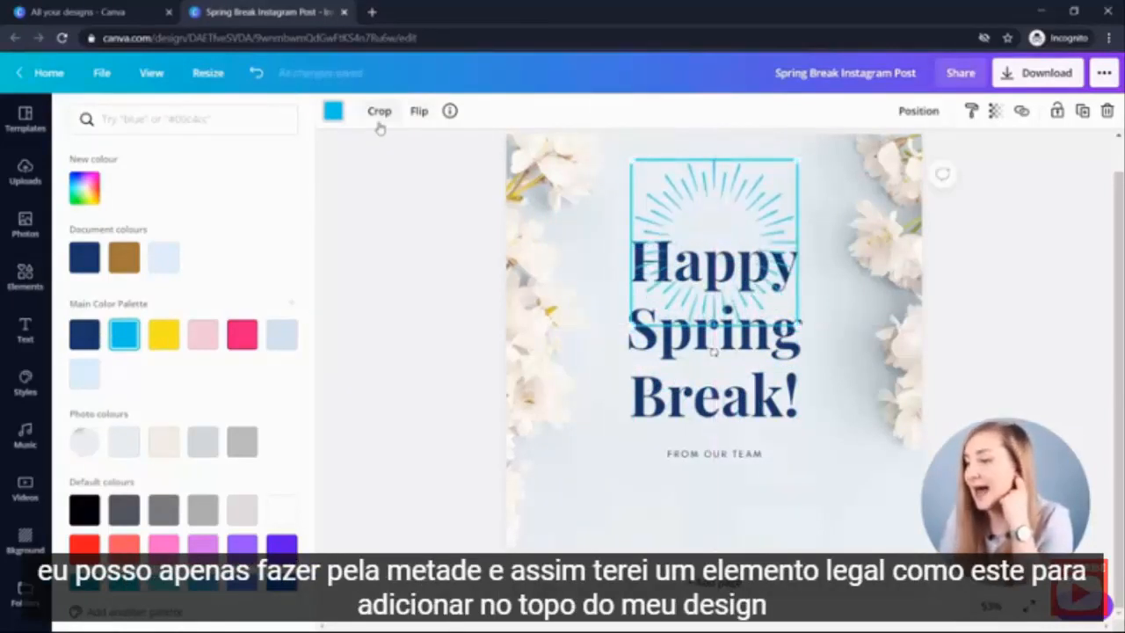
{"action": "left_click", "coordinate": [379, 111]}
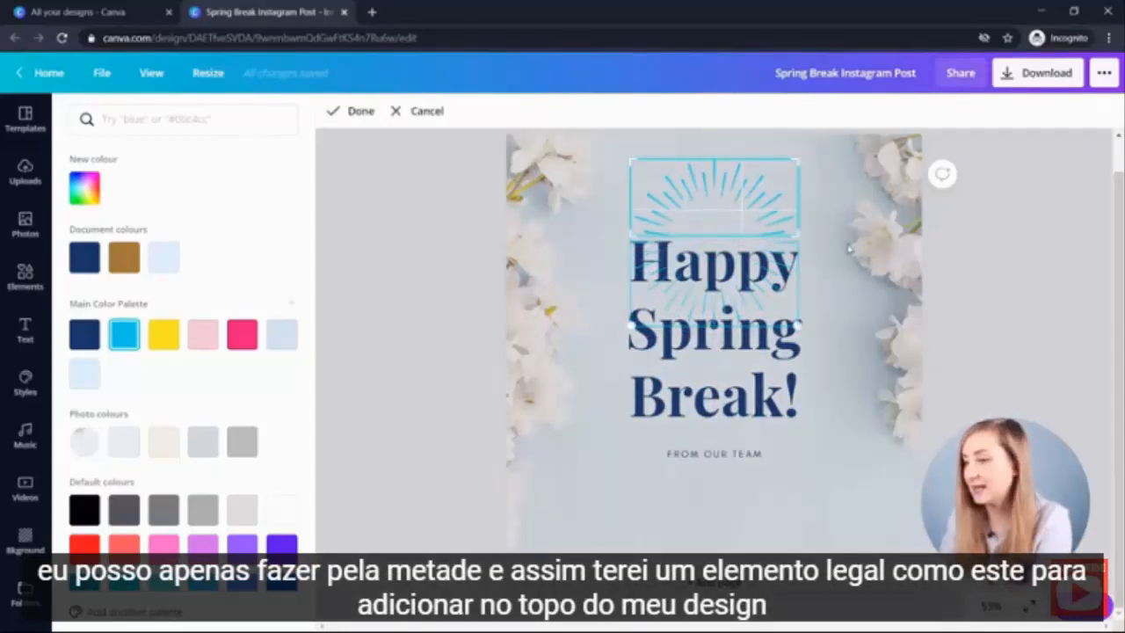
{"action": "left_click", "coordinate": [849, 250]}
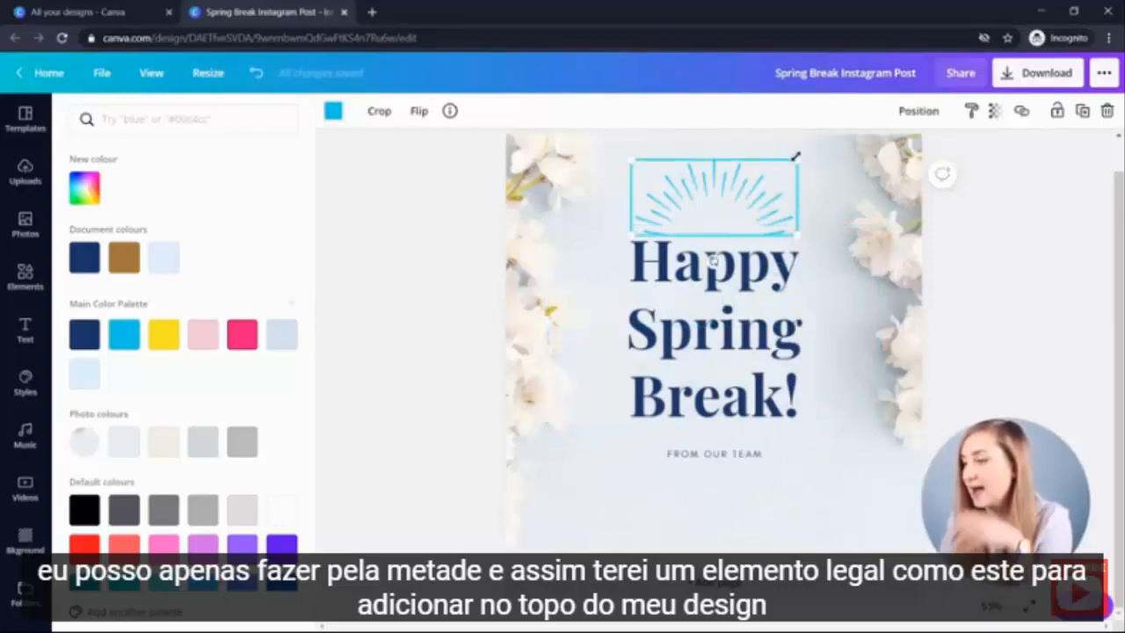
{"action": "left_click_drag", "start_coordinate": [795, 157], "coordinate": [710, 217]}
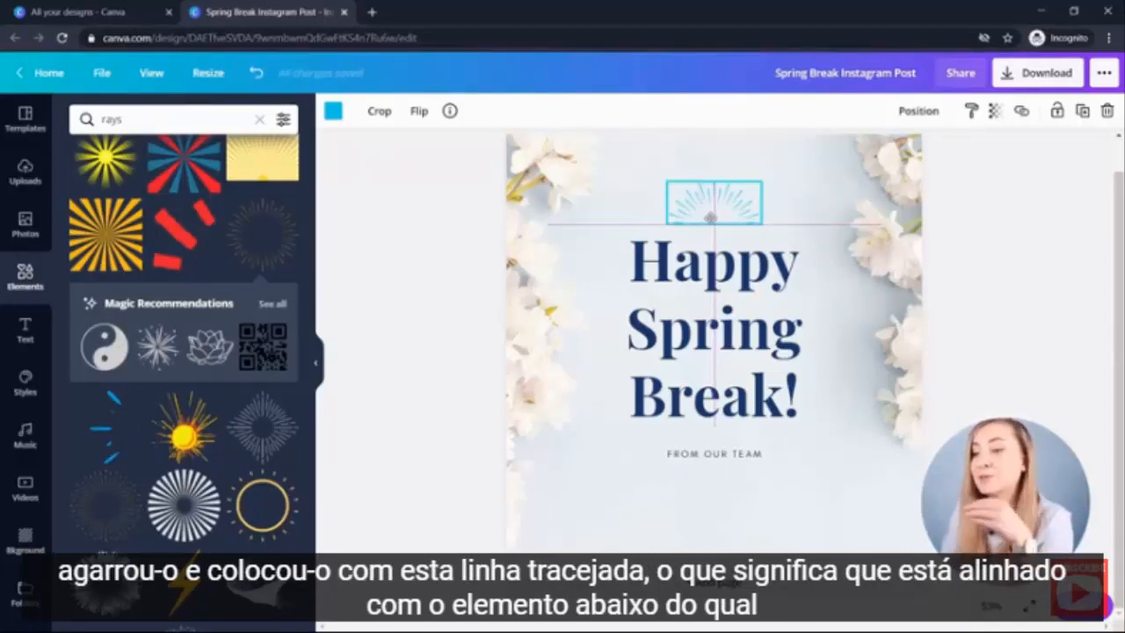
{"action": "left_click_drag", "start_coordinate": [710, 217], "coordinate": [709, 217]}
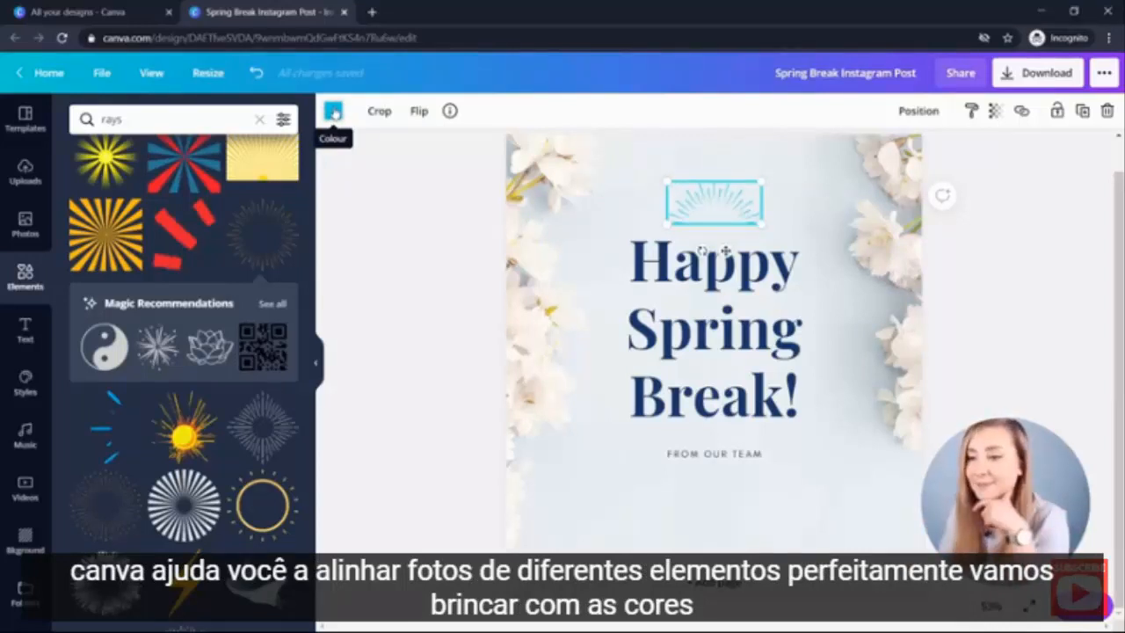
- Color the rays graphic dark navy from the main color palette
{"action": "left_click", "coordinate": [333, 111]}
{"action": "left_click", "coordinate": [167, 337]}
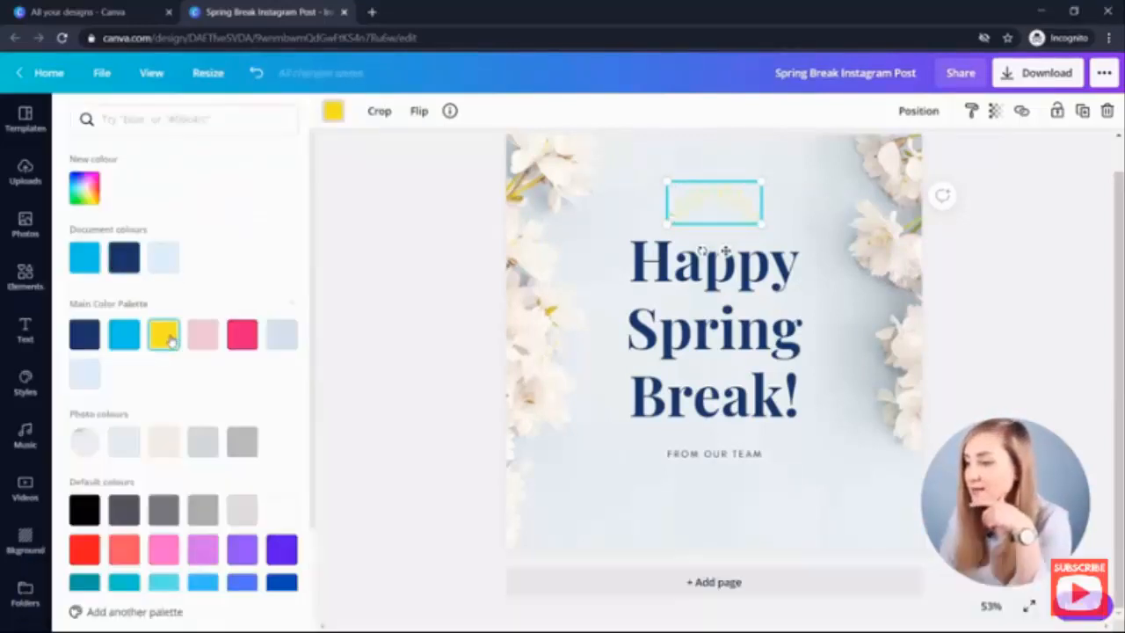
{"action": "left_click", "coordinate": [83, 335]}
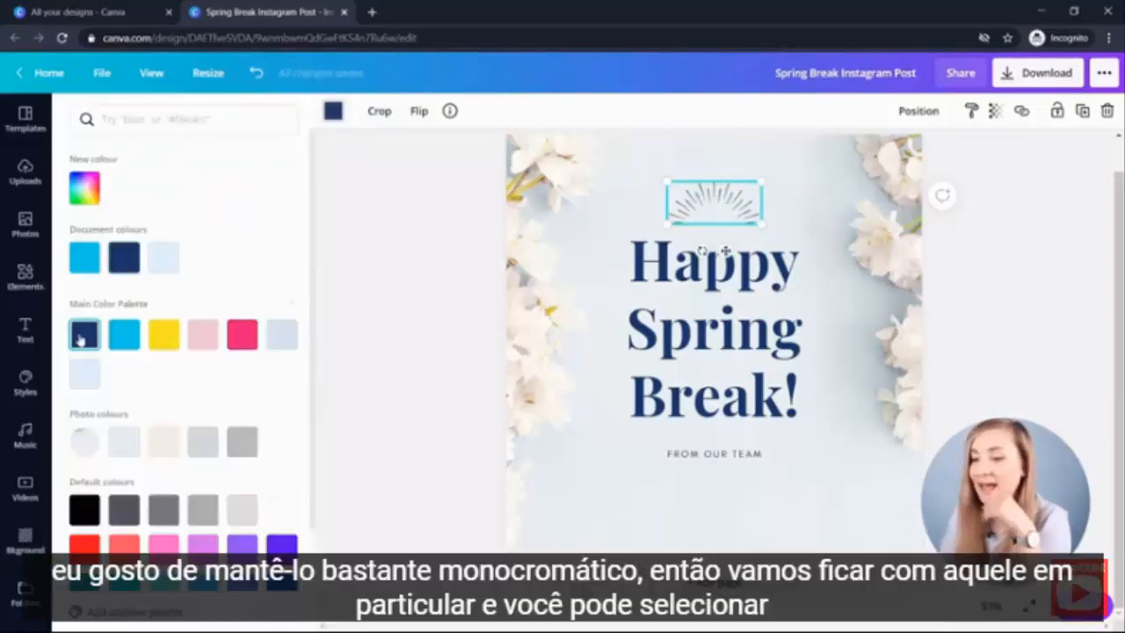
{"action": "left_click", "coordinate": [820, 491]}
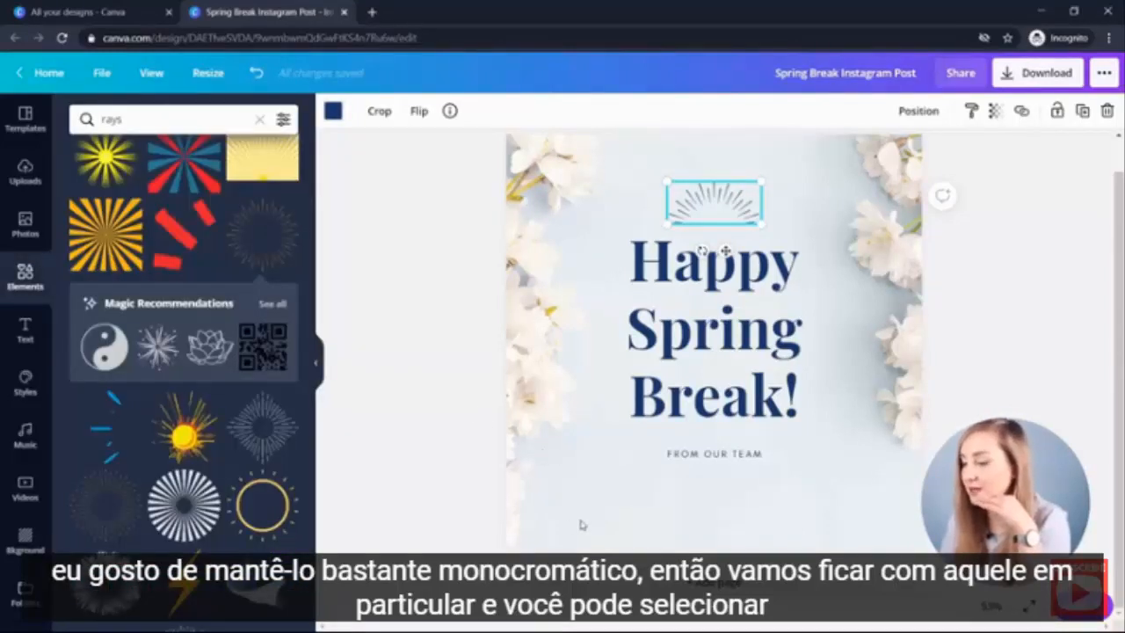
- Move the heading and subtitle together slightly lower beneath the rays arc
{"action": "left_click_drag", "start_coordinate": [702, 508], "coordinate": [742, 471]}
{"action": "left_click", "coordinate": [717, 520]}
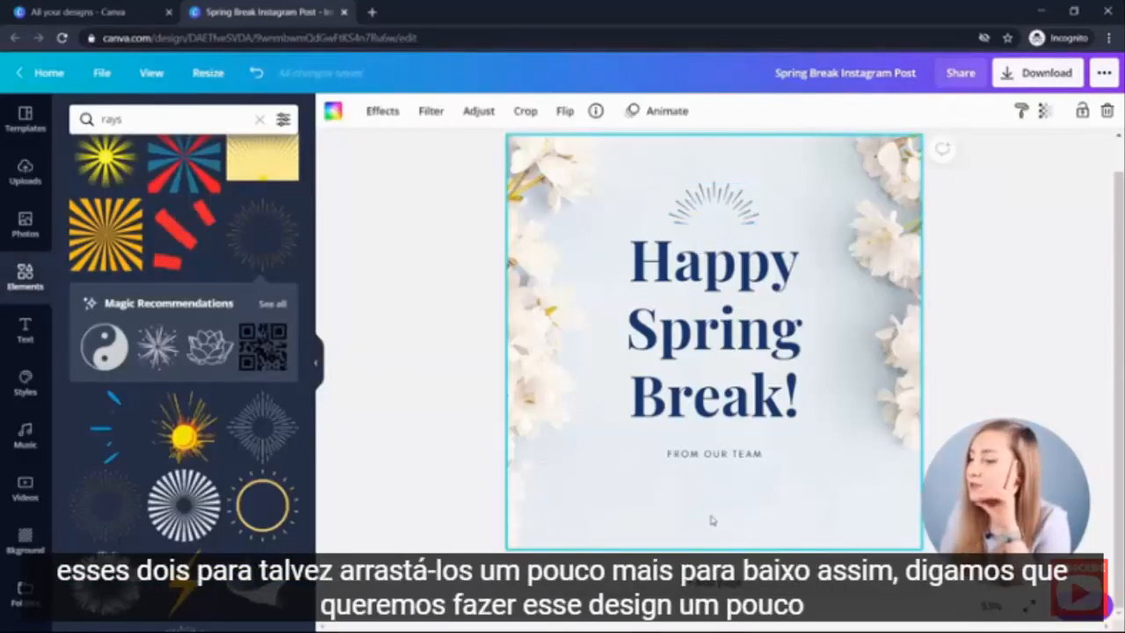
{"action": "left_click_drag", "start_coordinate": [711, 520], "coordinate": [709, 316]}
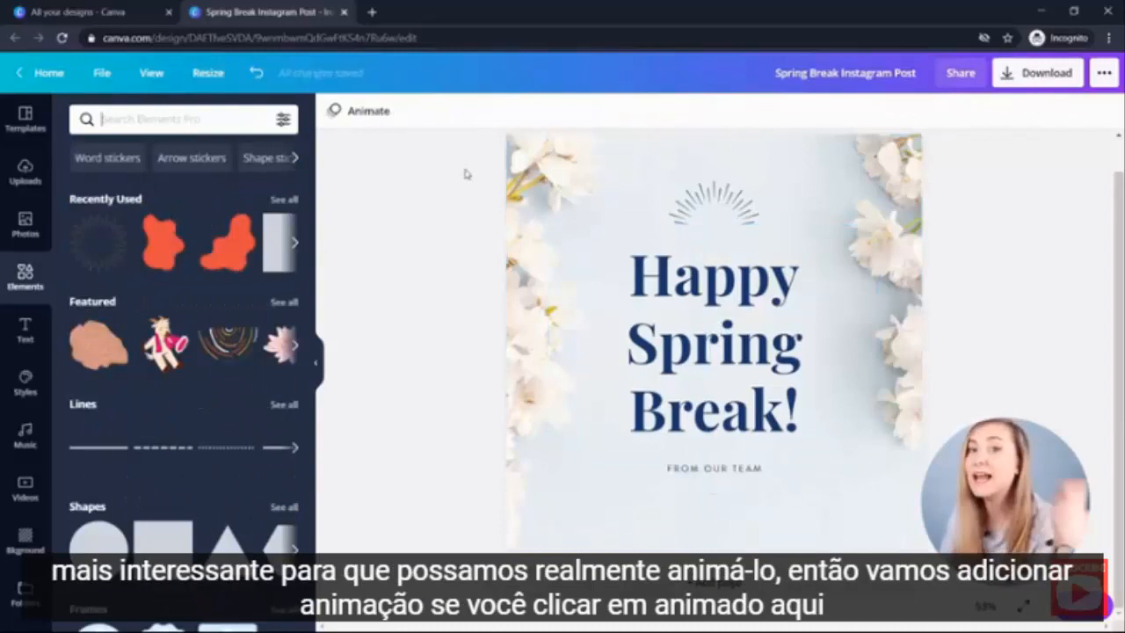
- Preview the available page animations and apply the Fade animation to the design
{"action": "left_click", "coordinate": [364, 118]}
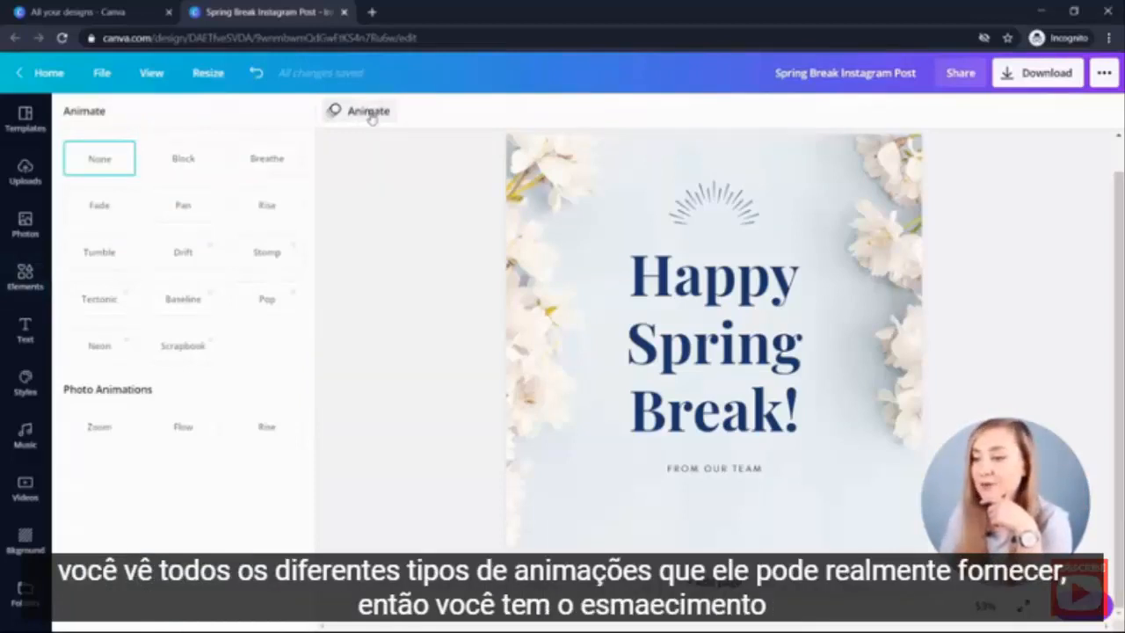
{"action": "left_click", "coordinate": [195, 169]}
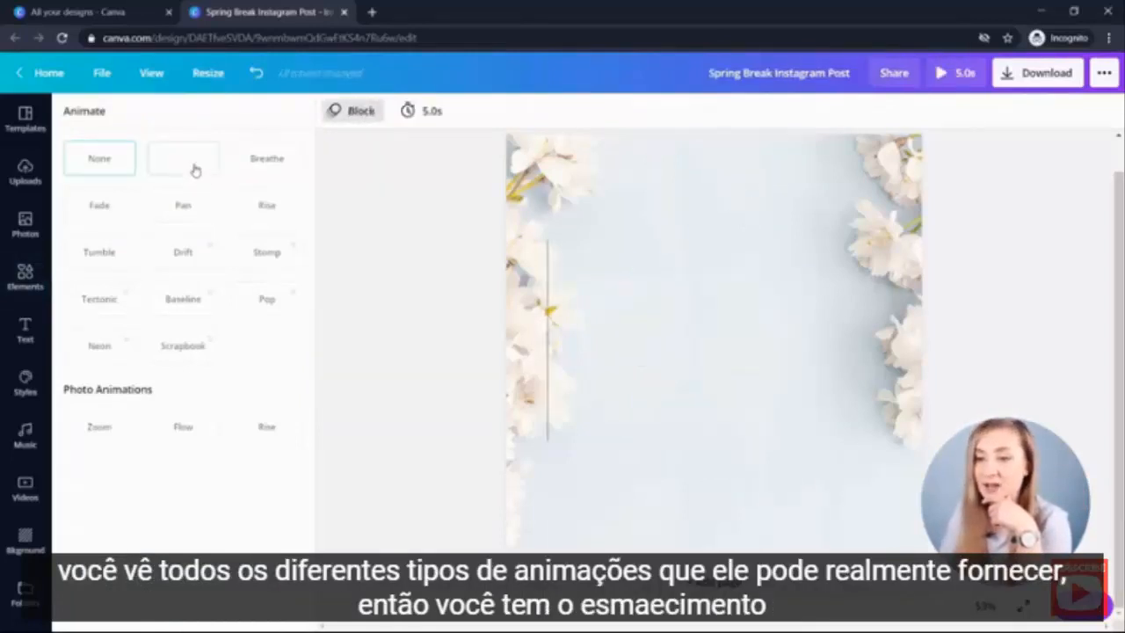
{"action": "left_click", "coordinate": [289, 168]}
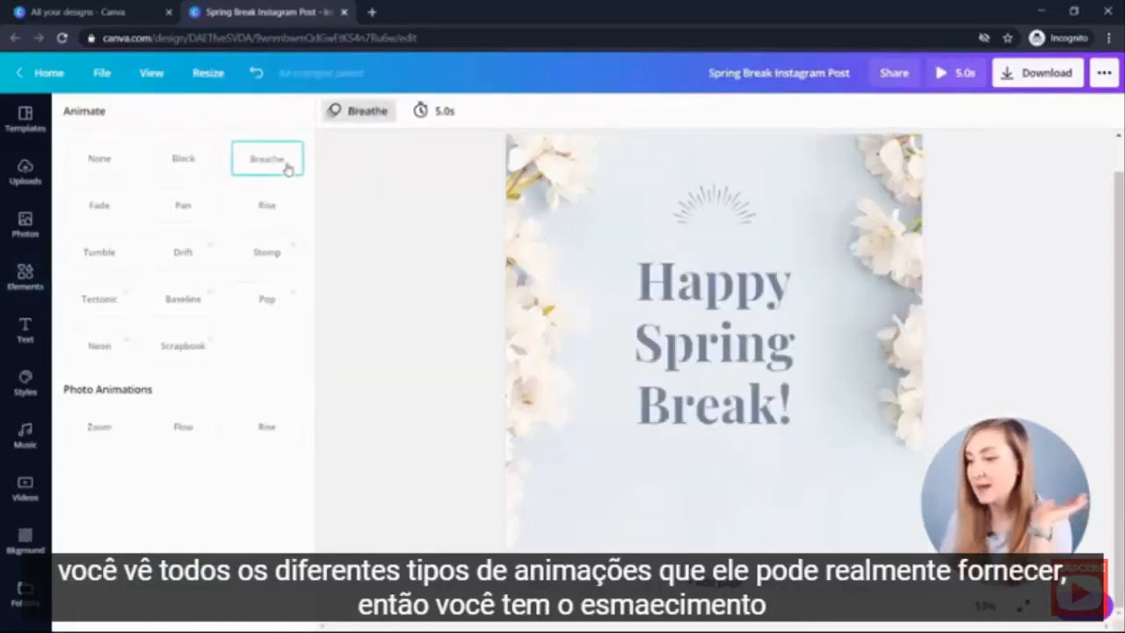
{"action": "left_click", "coordinate": [97, 214]}
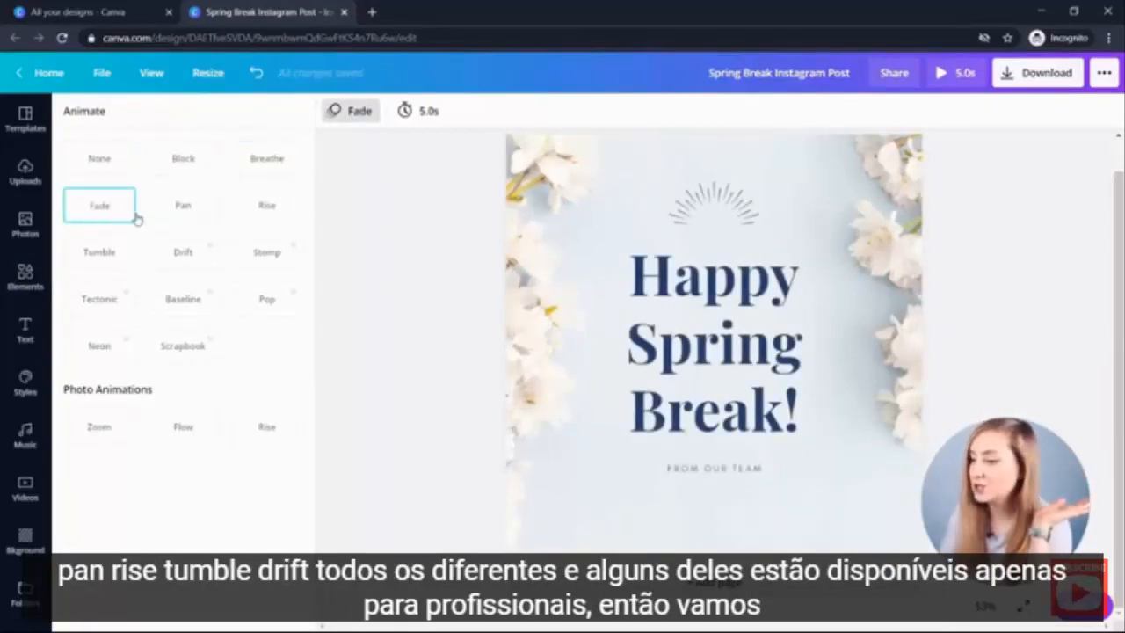
{"action": "left_click", "coordinate": [197, 211]}
{"action": "left_click", "coordinate": [285, 213]}
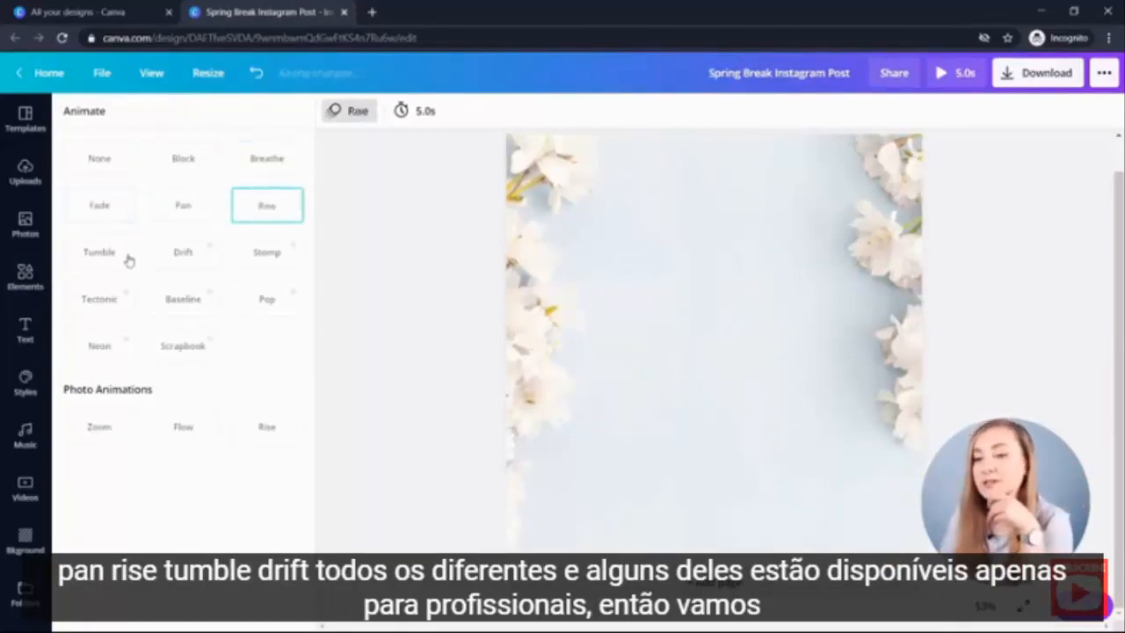
{"action": "left_click", "coordinate": [94, 260]}
{"action": "left_click", "coordinate": [188, 257]}
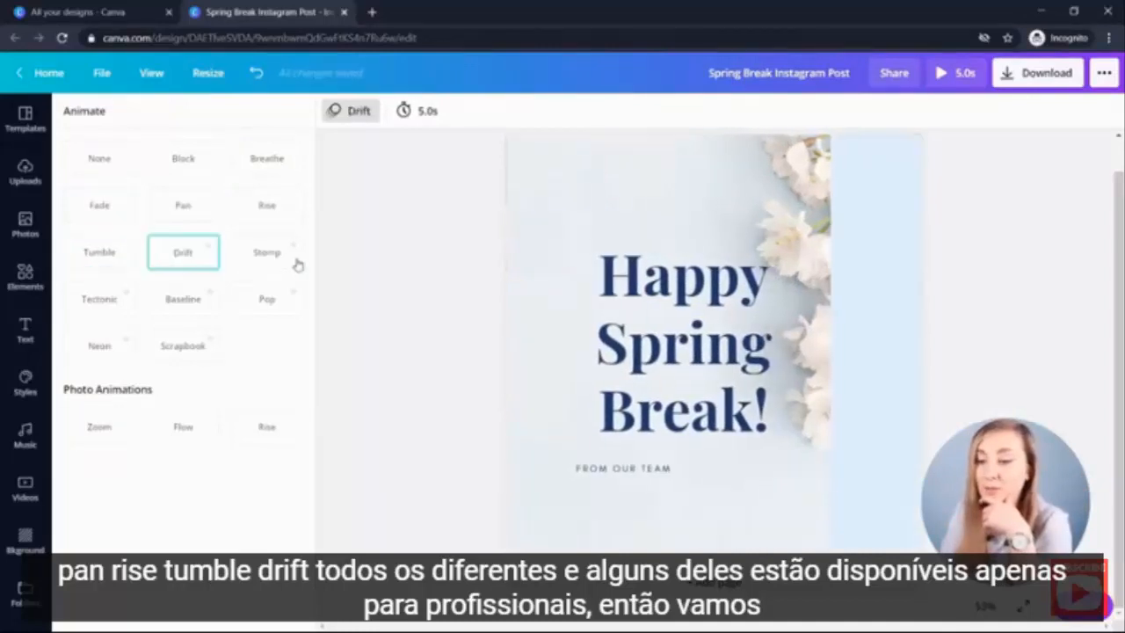
{"action": "left_click", "coordinate": [267, 158]}
{"action": "left_click", "coordinate": [180, 159]}
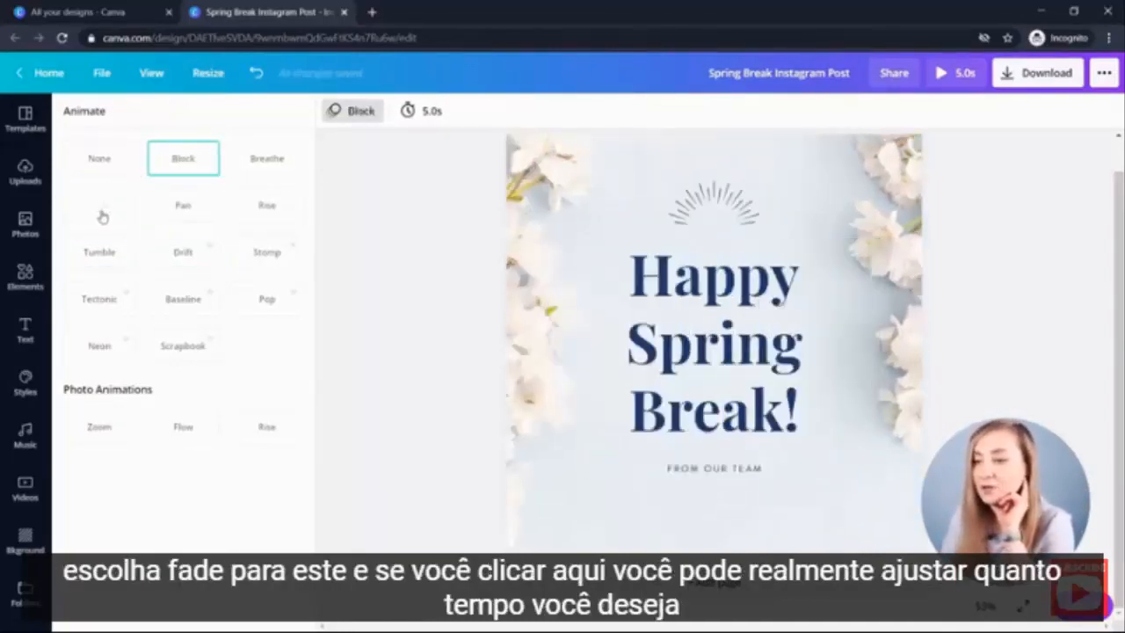
{"action": "left_click", "coordinate": [101, 213]}
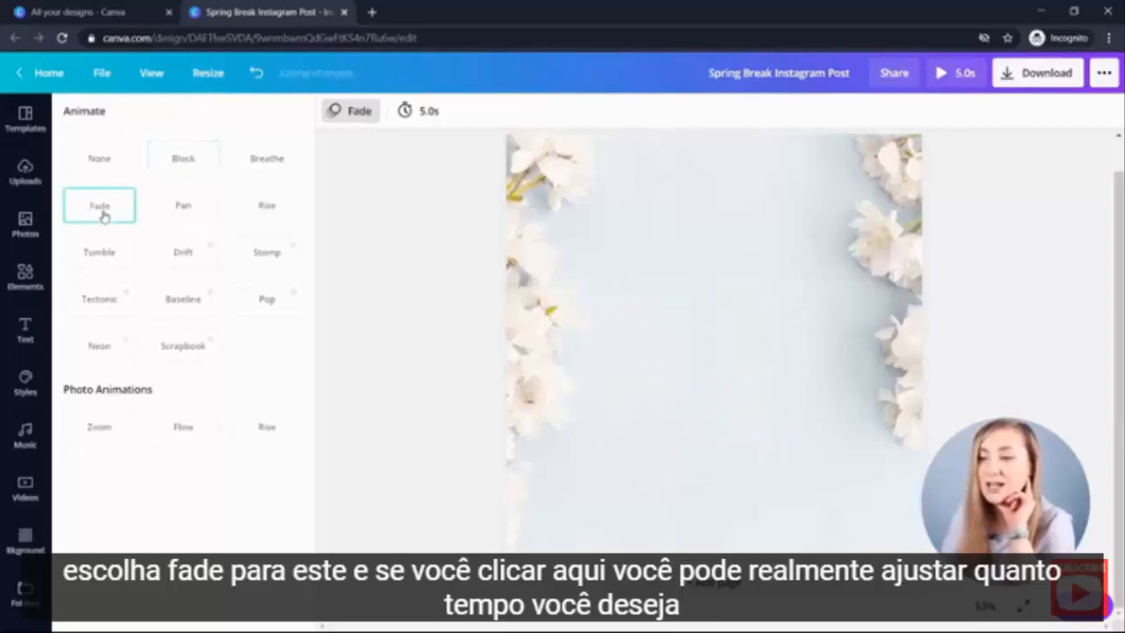
- Set the animation timing to 10.0s and play a preview of the animated design
{"action": "left_click", "coordinate": [433, 114]}
{"action": "left_click_drag", "start_coordinate": [472, 154], "coordinate": [496, 167]}
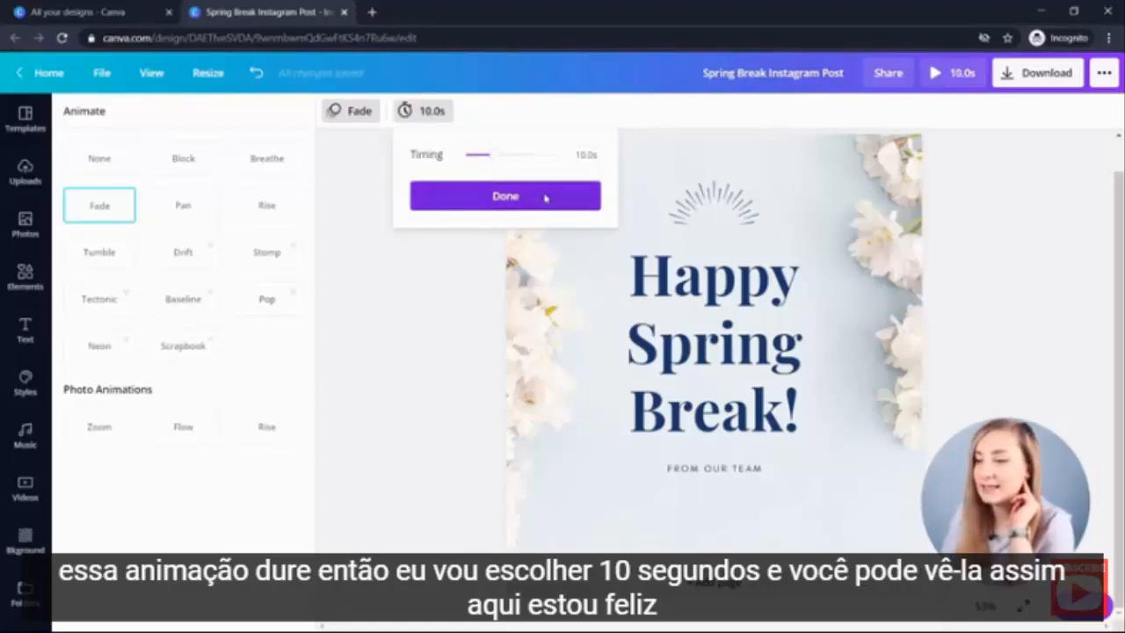
{"action": "left_click", "coordinate": [545, 198]}
{"action": "left_click", "coordinate": [961, 74]}
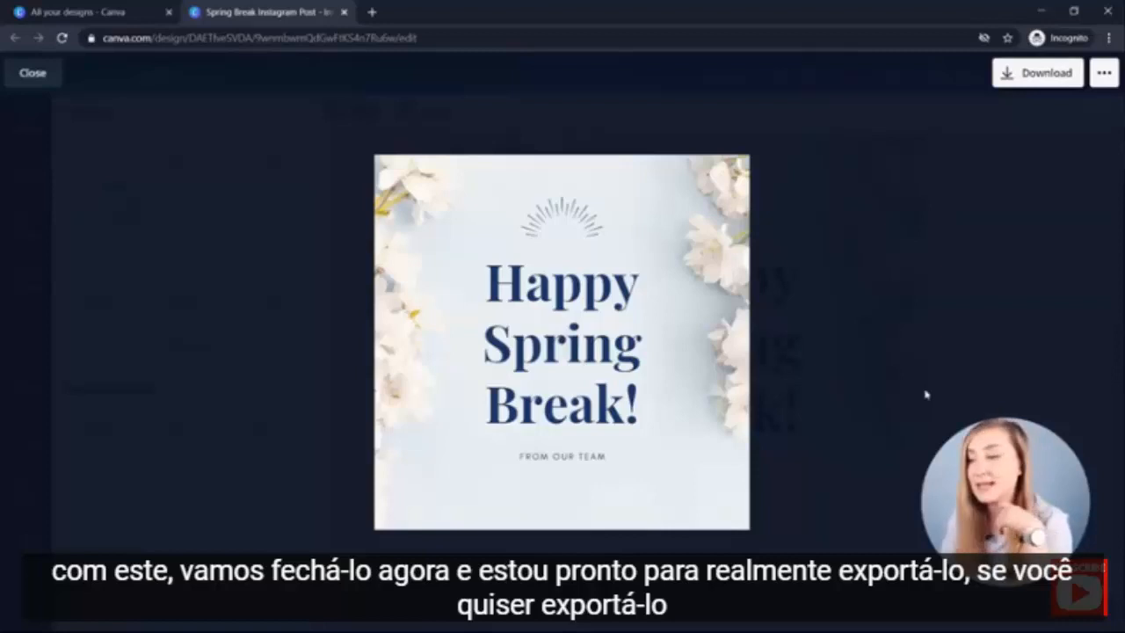
{"action": "key", "text": "Escape"}
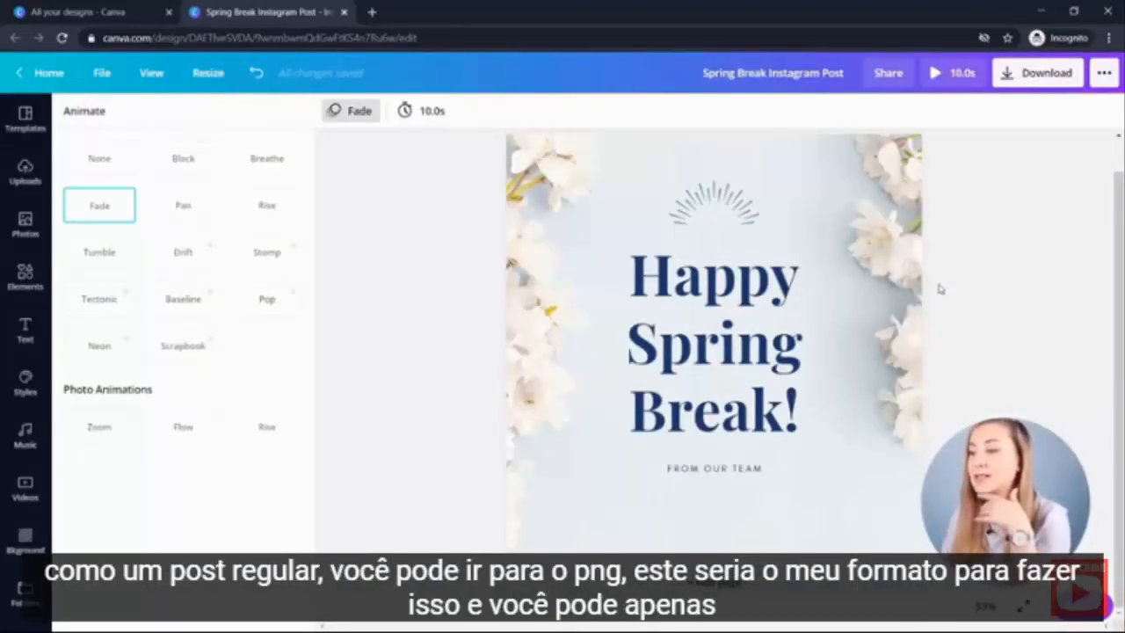
- Download the design as a PNG image
{"action": "left_click", "coordinate": [1055, 77]}
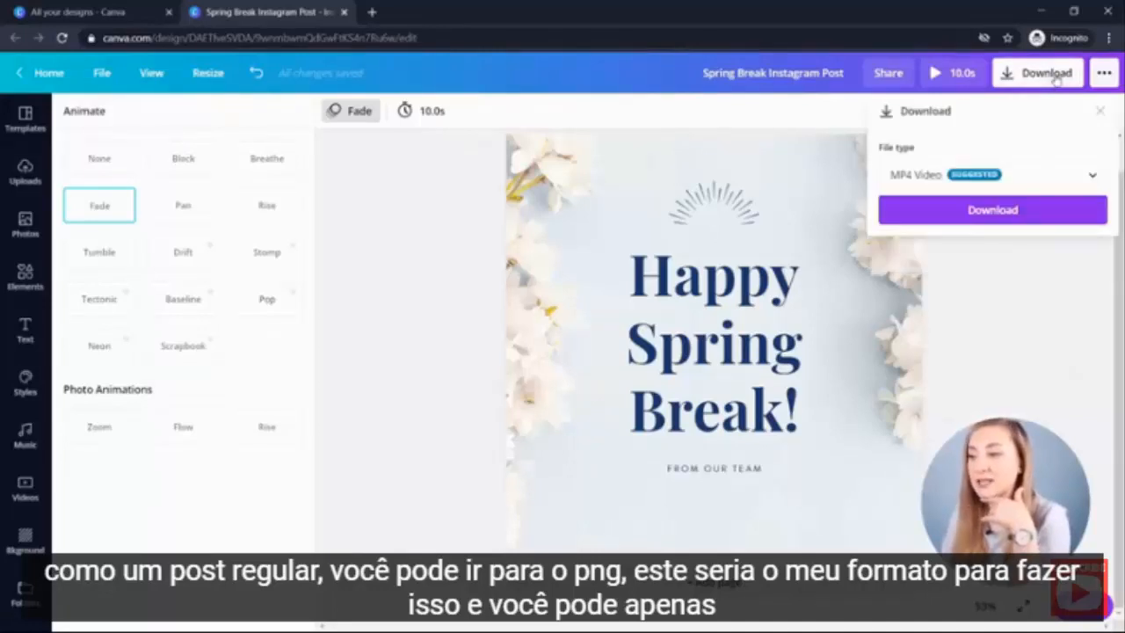
{"action": "left_click", "coordinate": [967, 188]}
{"action": "scroll", "coordinate": [966, 92], "scroll_direction": "up", "scroll_amount": 2}
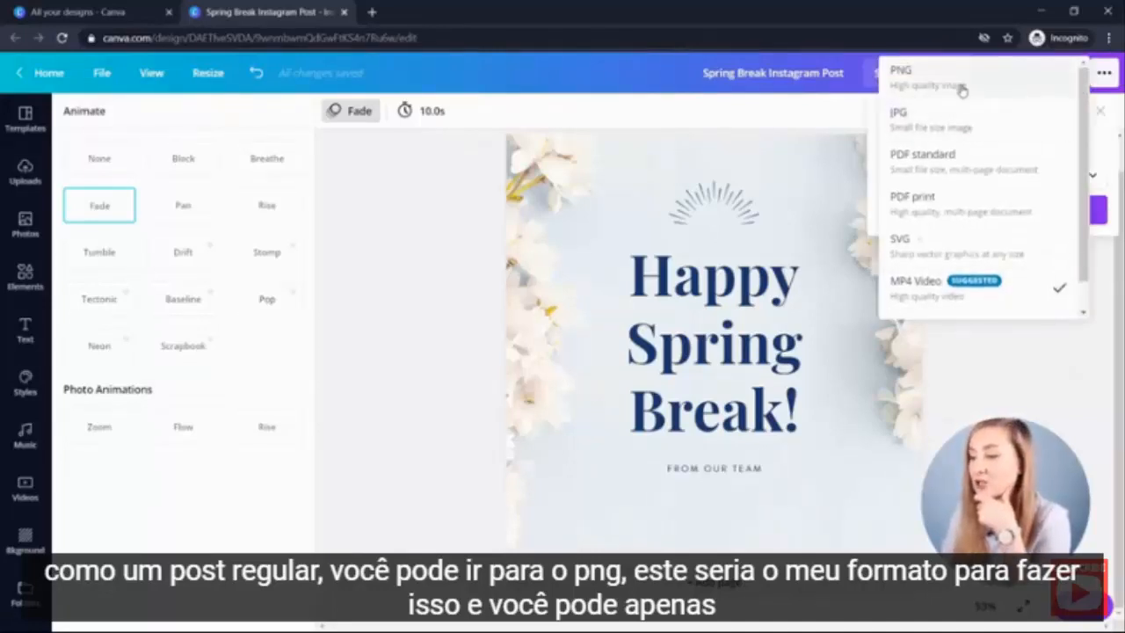
{"action": "left_click", "coordinate": [962, 91]}
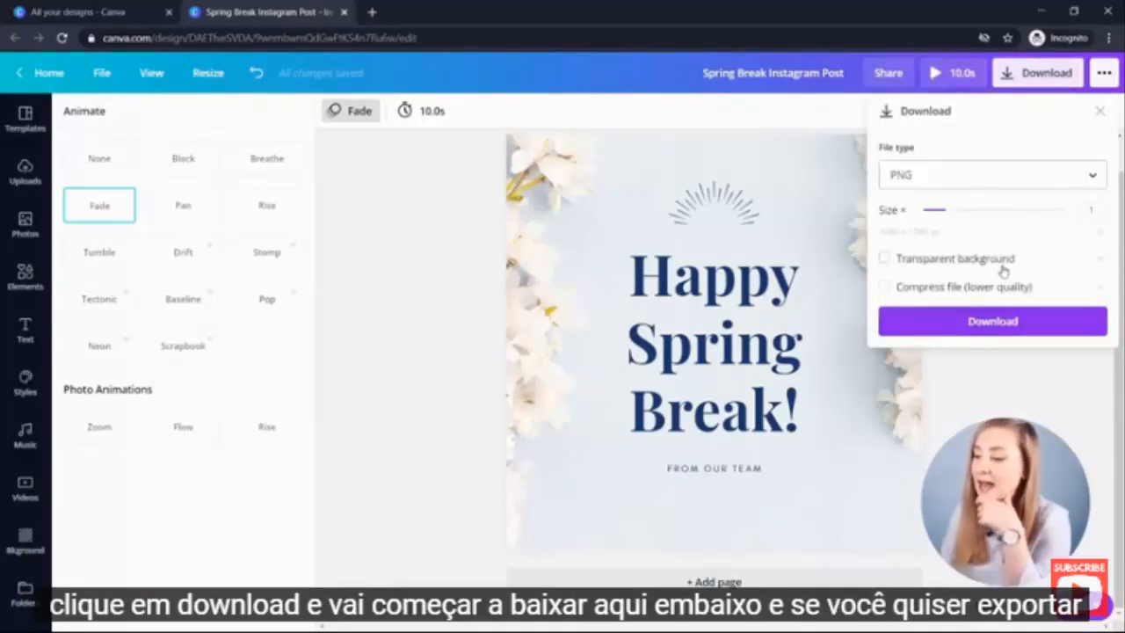
{"action": "left_click", "coordinate": [995, 328]}
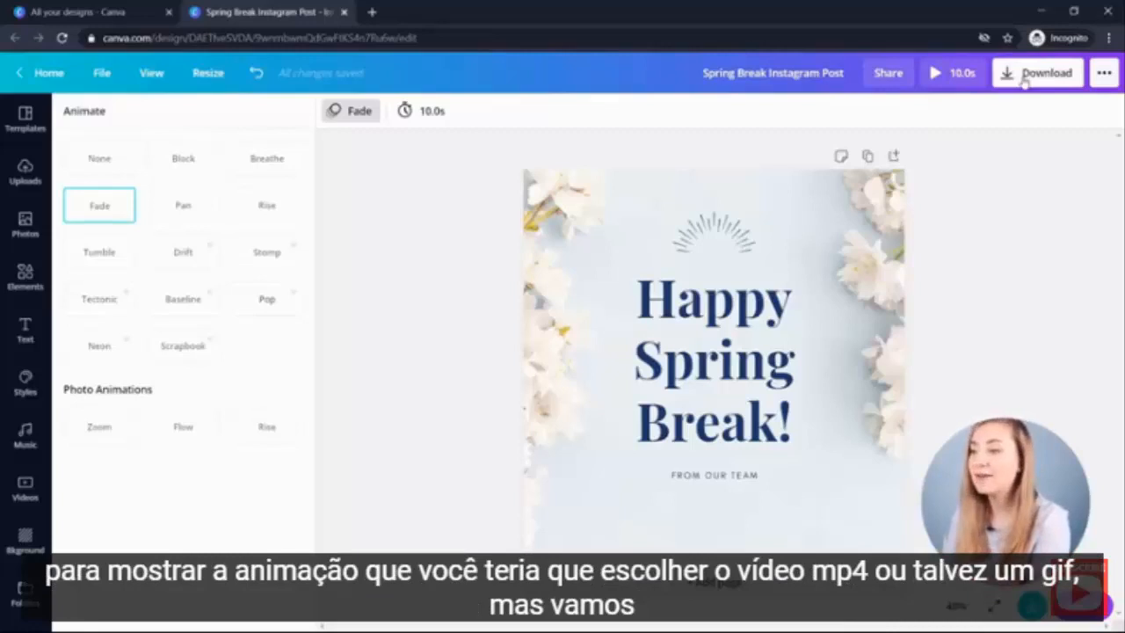
- Download the animated design as an MP4 video
{"action": "left_click", "coordinate": [1023, 78]}
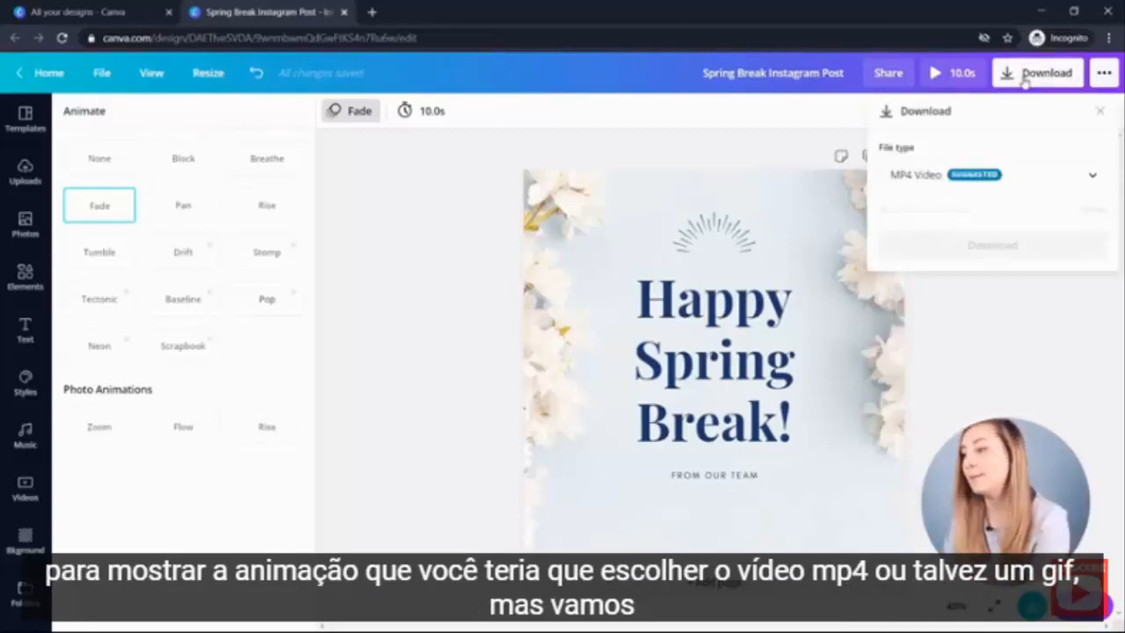
{"action": "left_click", "coordinate": [940, 178]}
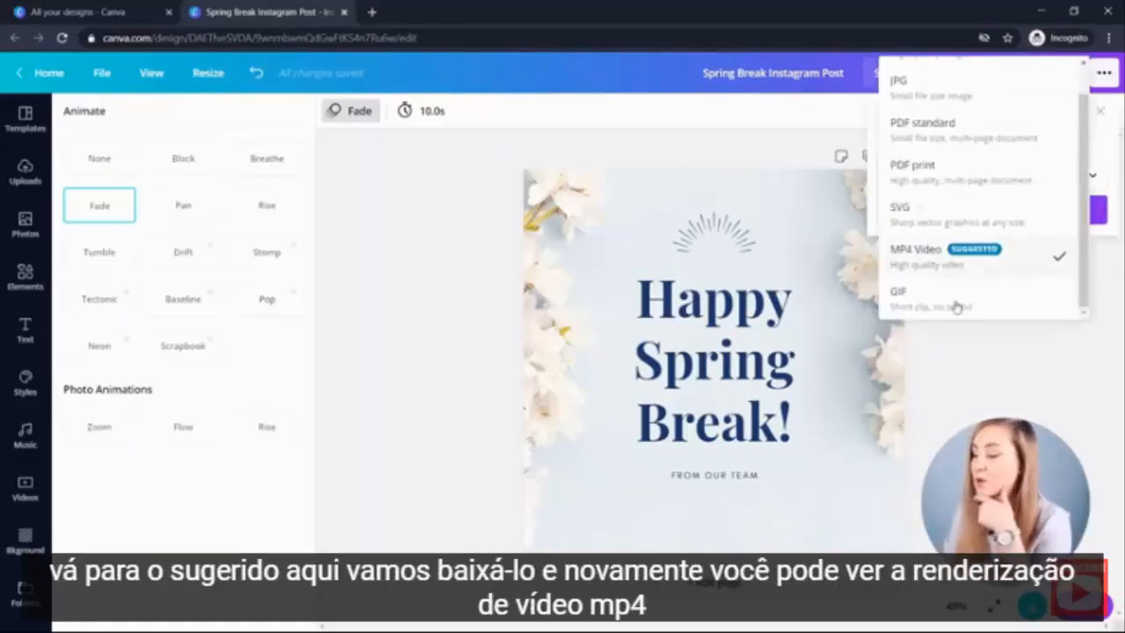
{"action": "left_click", "coordinate": [958, 253]}
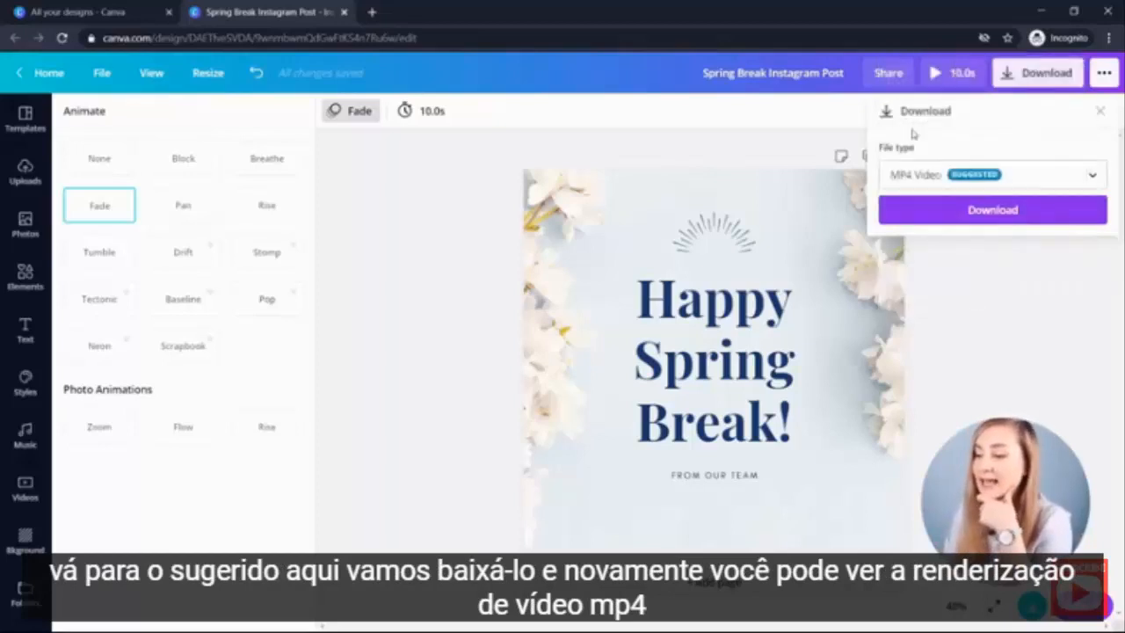
{"action": "left_click", "coordinate": [939, 214]}
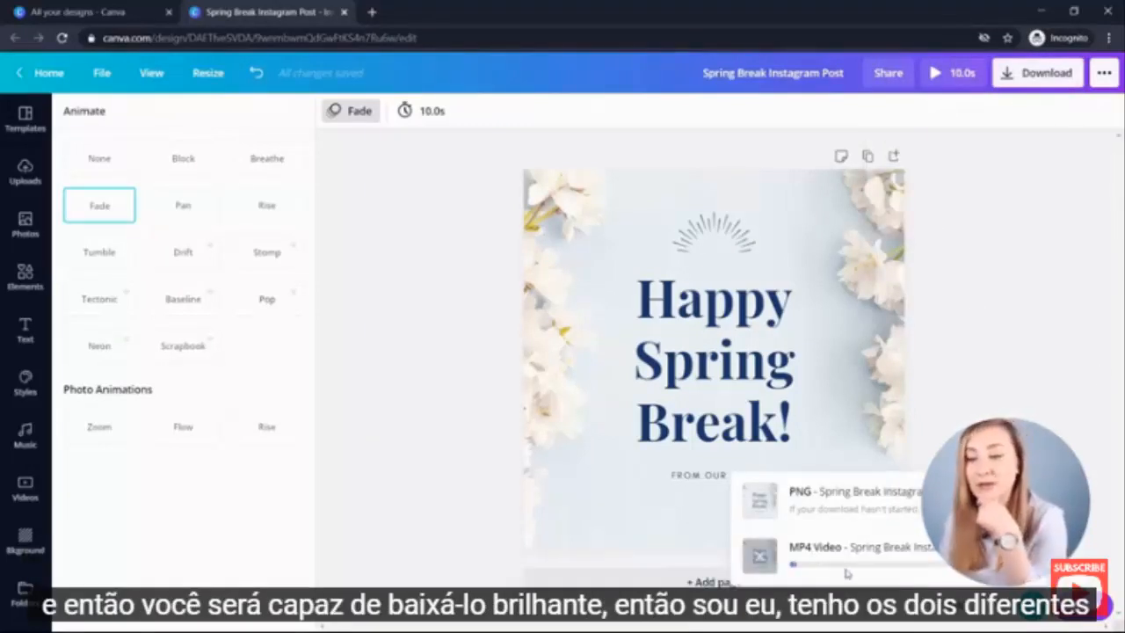
{"action": "left_click", "coordinate": [1035, 403]}
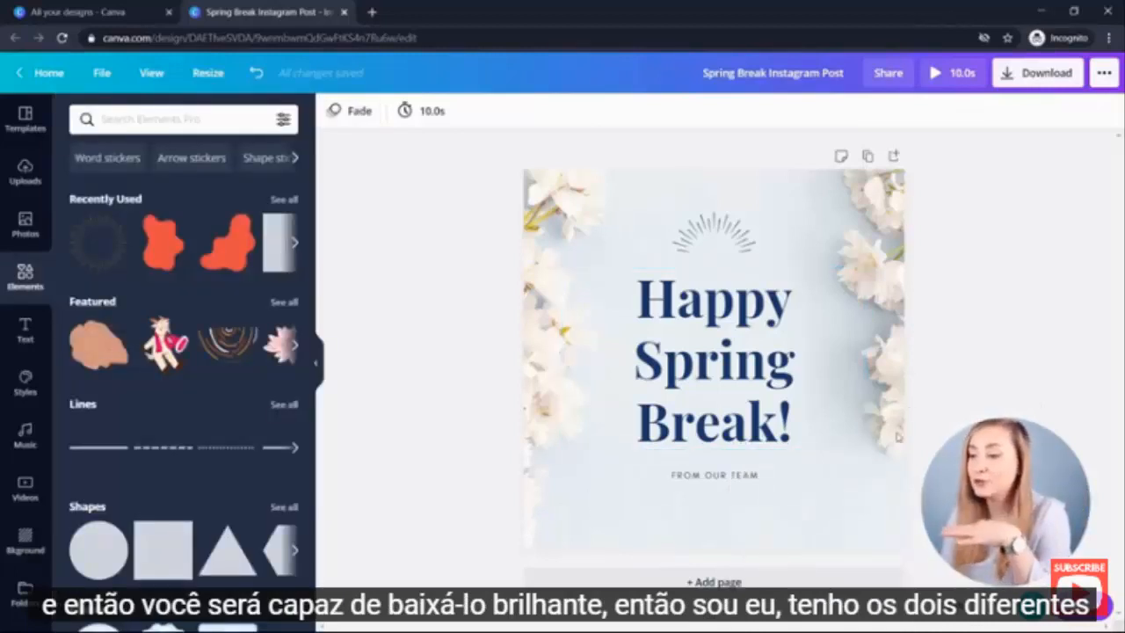